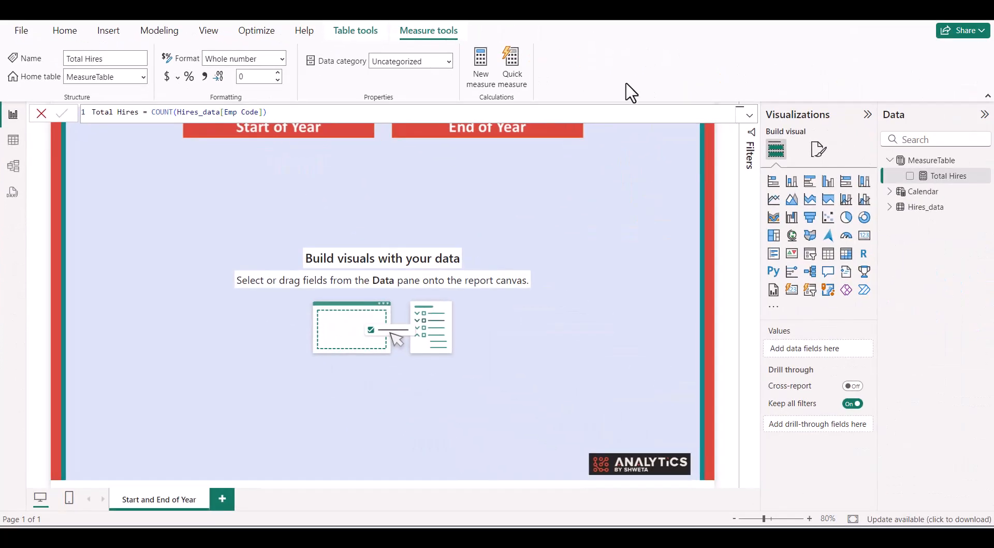
Step: Add a new measure named Start of Year to MeasureTable
left_click(585, 204)
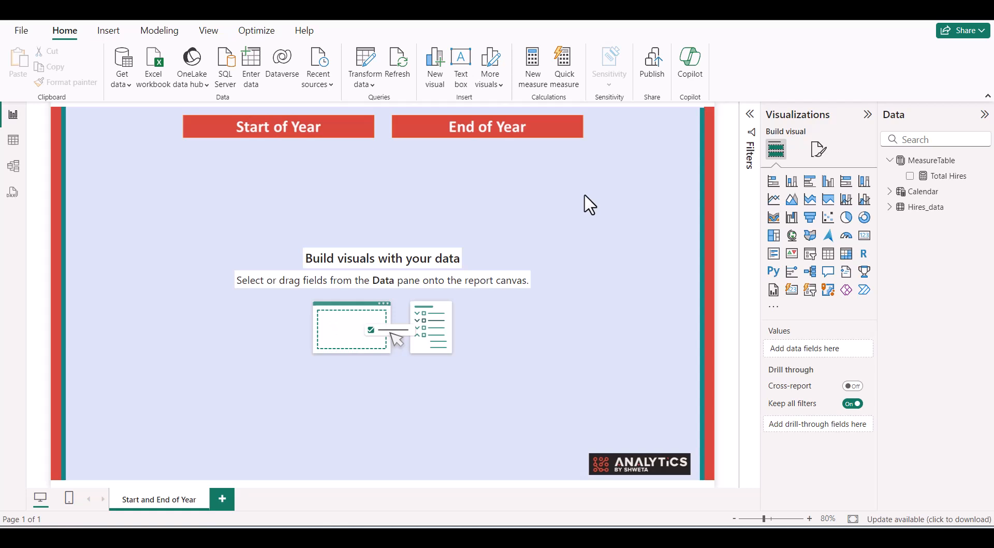
right_click(932, 164)
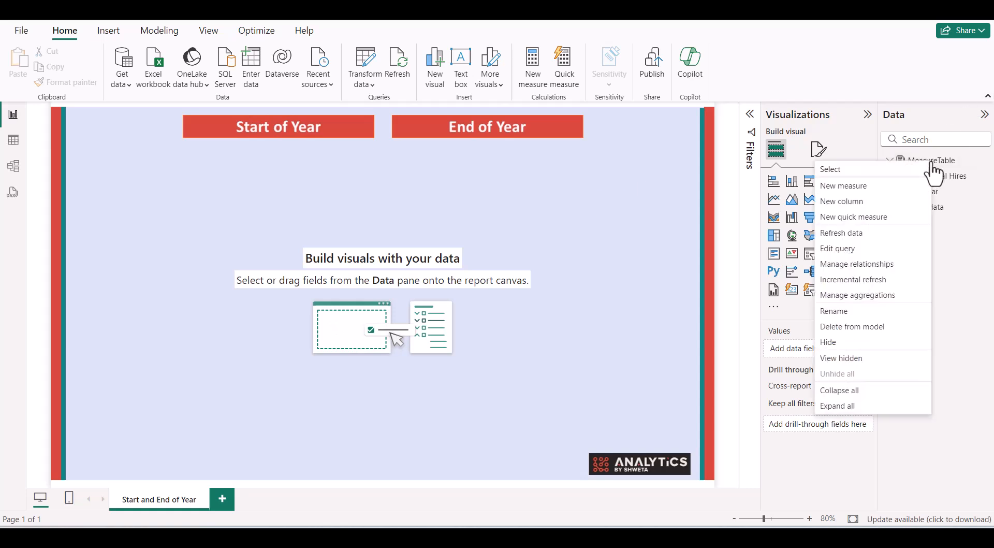
left_click(883, 190)
type("Start ")
type("of Year =")
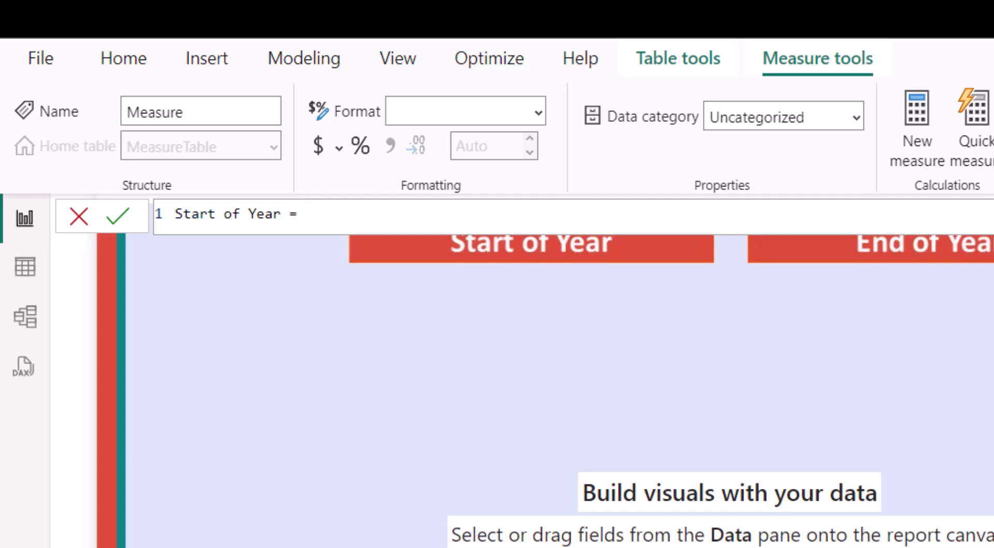
Step: Define the Start of Year measure as STARTOFYEAR('Calendar'[Date]) and commit the formula
type(" sta")
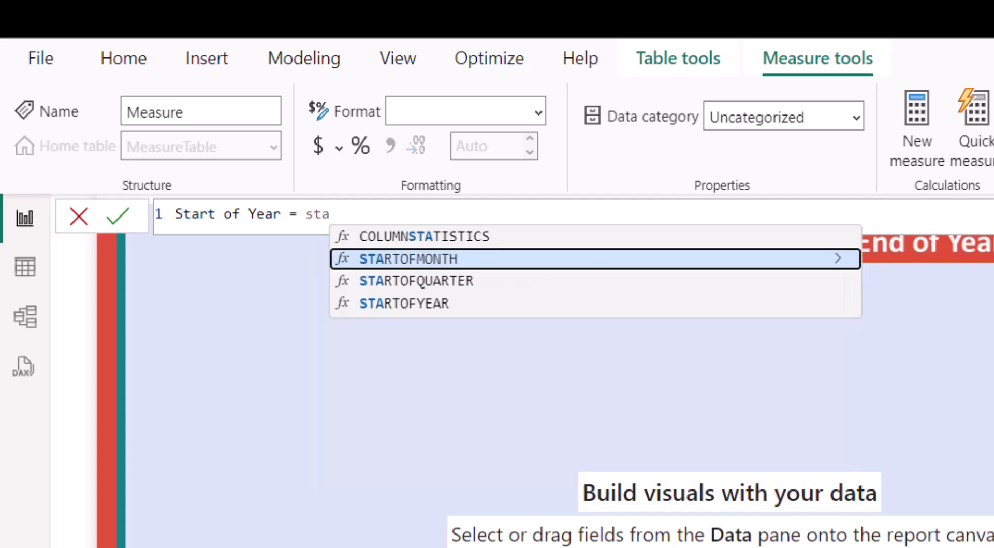
key("Down")
key("Down")
key("Tab")
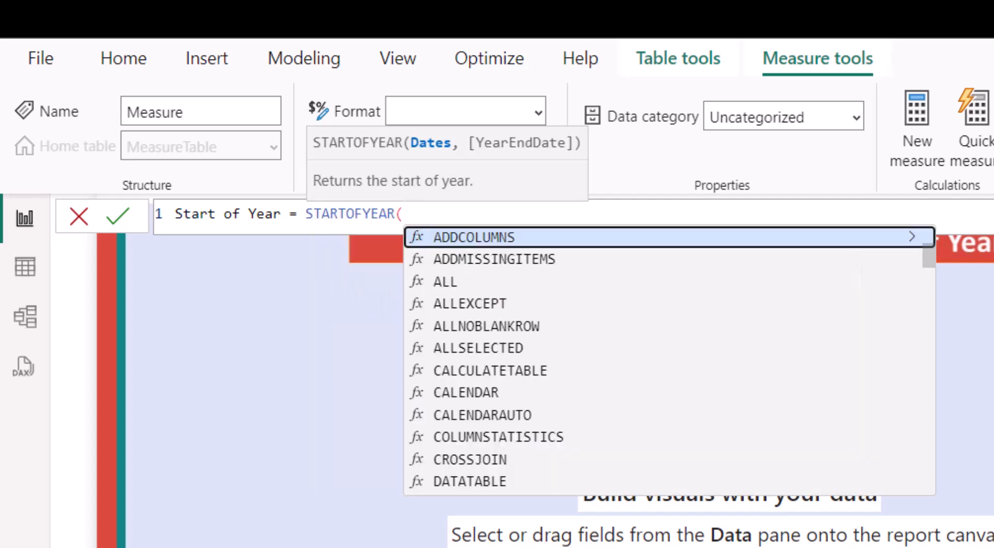
type("calen")
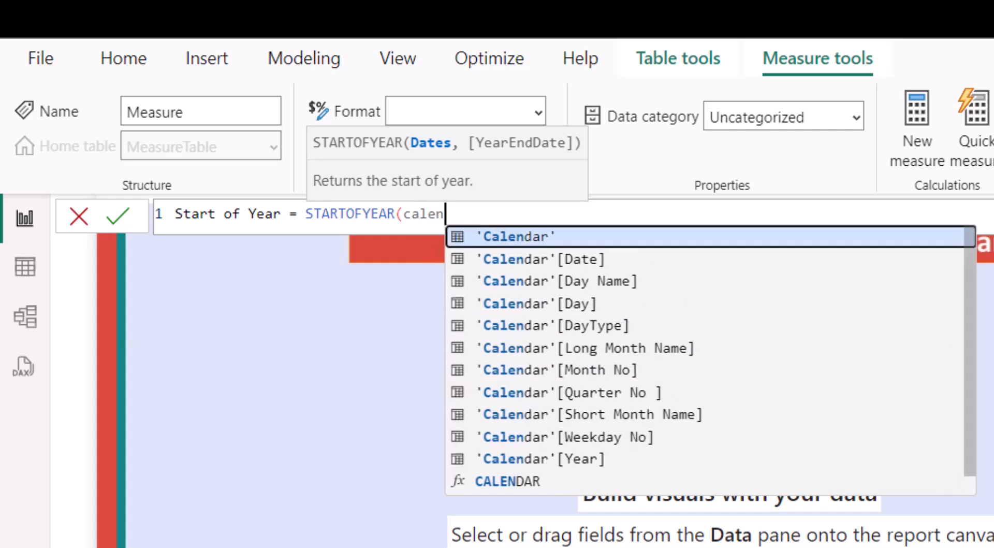
key("Down")
key("Tab")
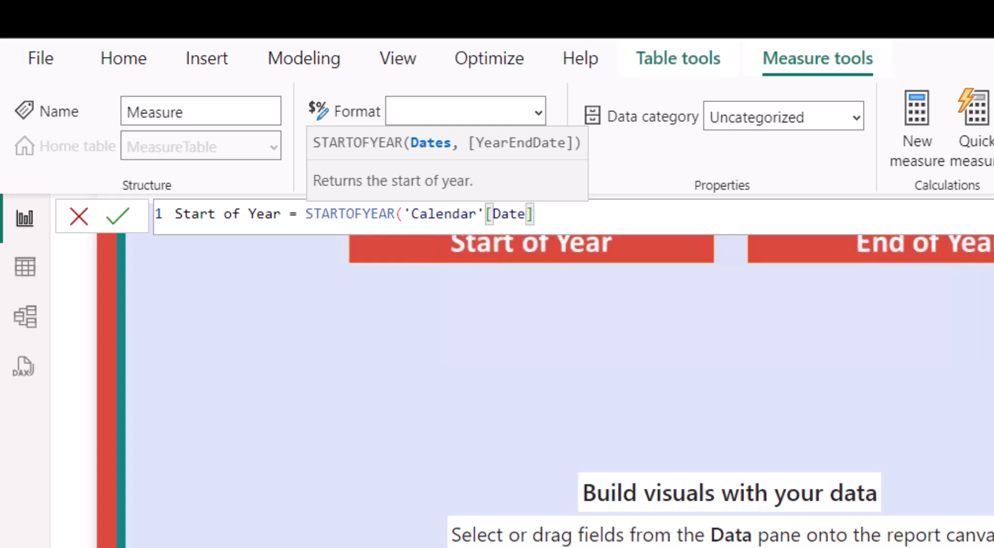
type(")")
key("Return")
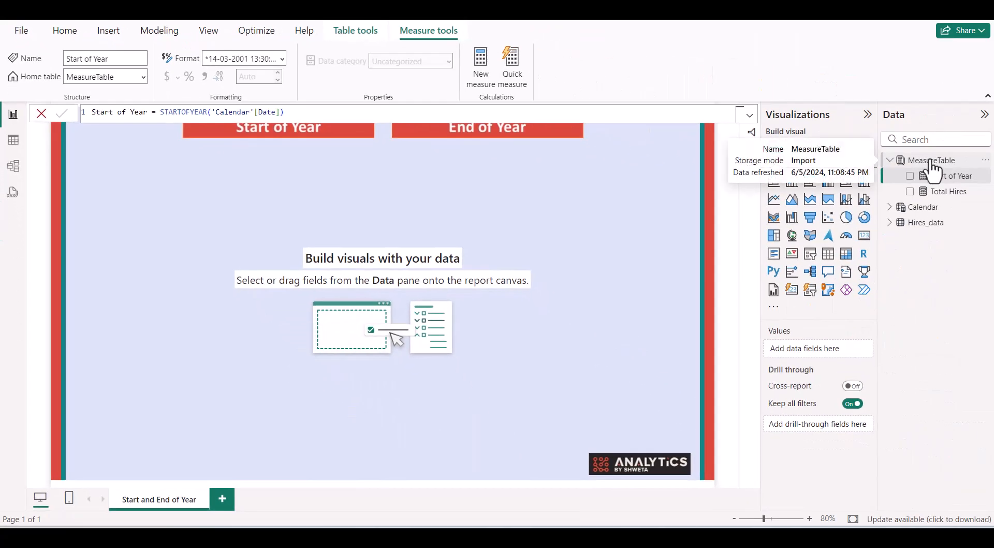
Step: Create the measure End Of Year = ENDOFYEAR('Calendar'[Date]) in MeasureTable
right_click(931, 161)
left_click(909, 185)
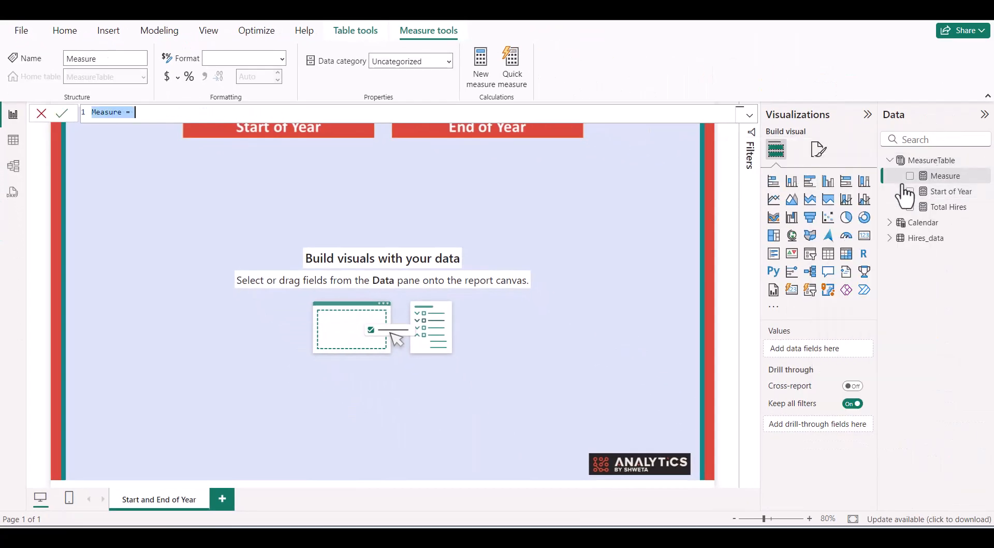
type("End Of")
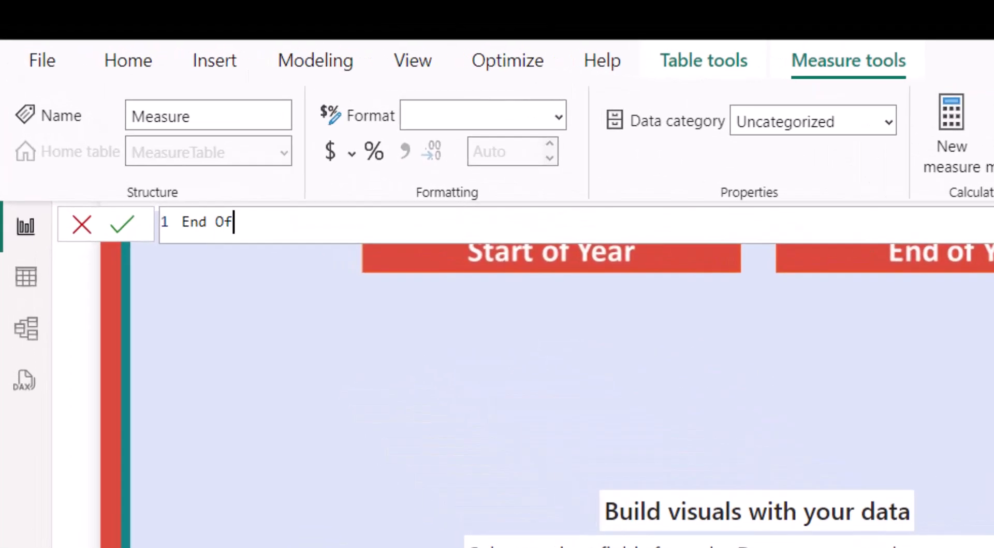
type(" Year = end")
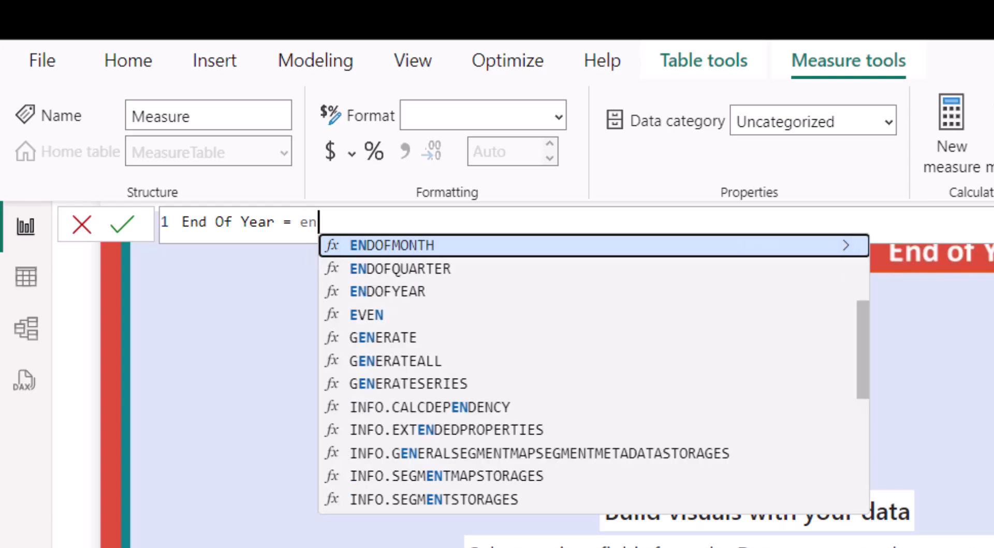
key("Down")
key("Down")
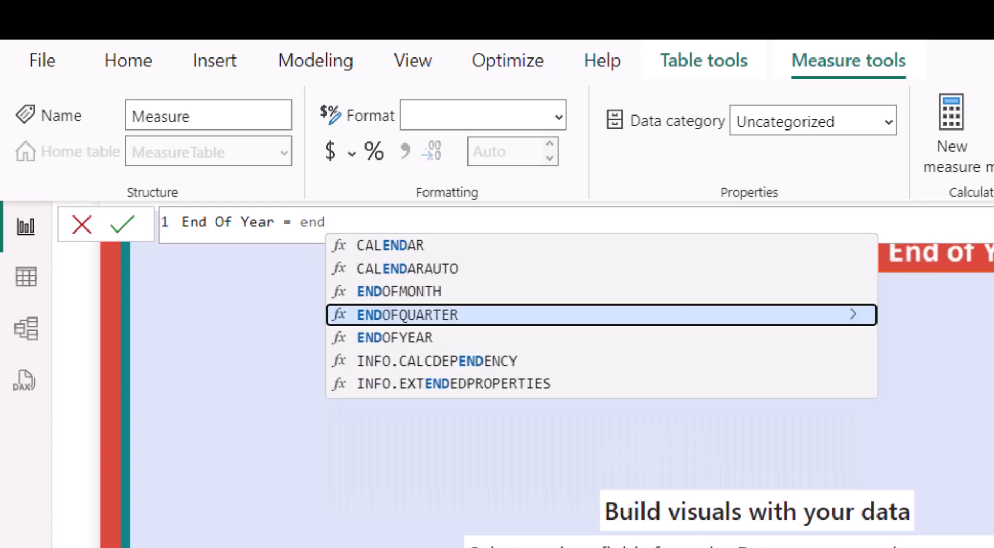
key("Tab")
type("calen")
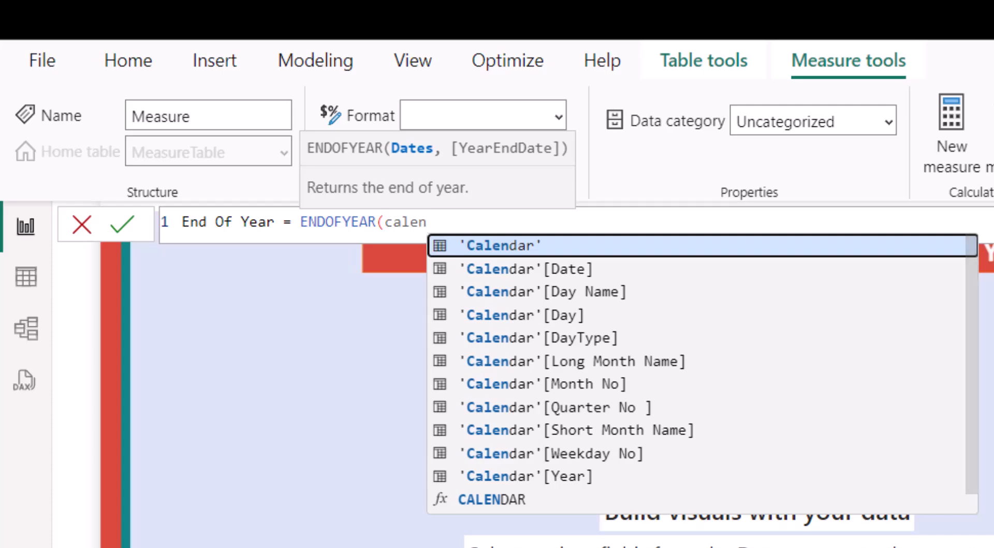
key("Down")
key("Tab")
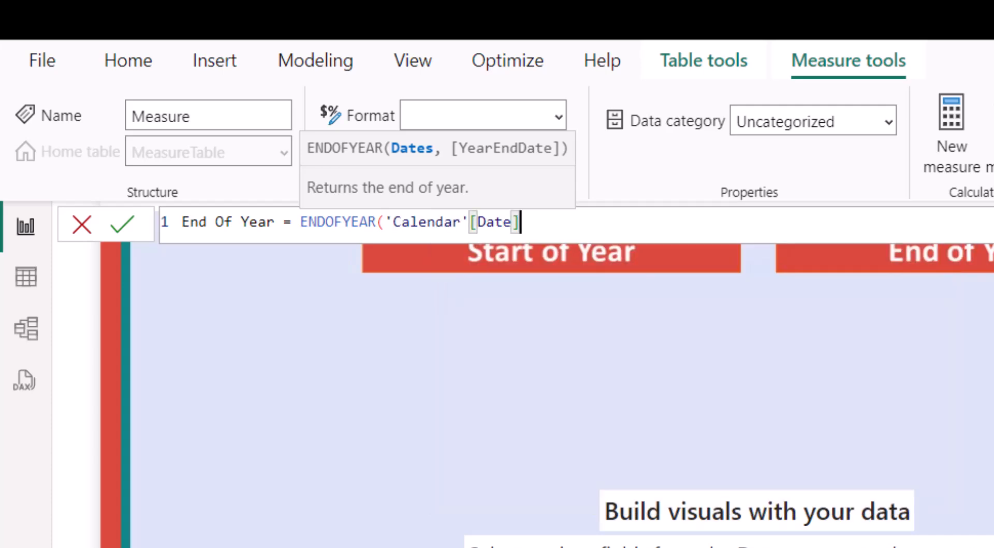
type(")")
key("Return")
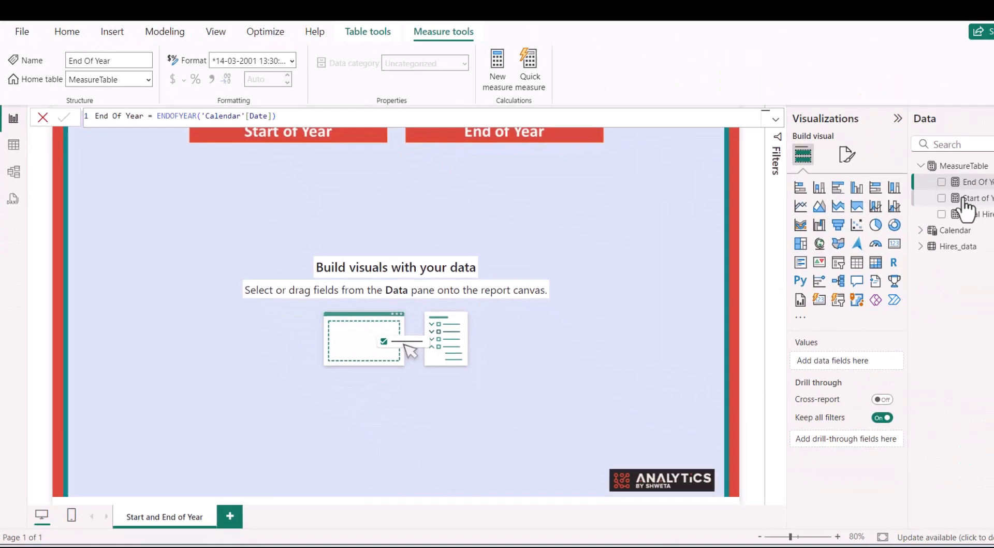
Step: Set the format of the Start of Year and End Of Year measures to 14 March 2001 (dd mmmm yyyy)
left_click(940, 191)
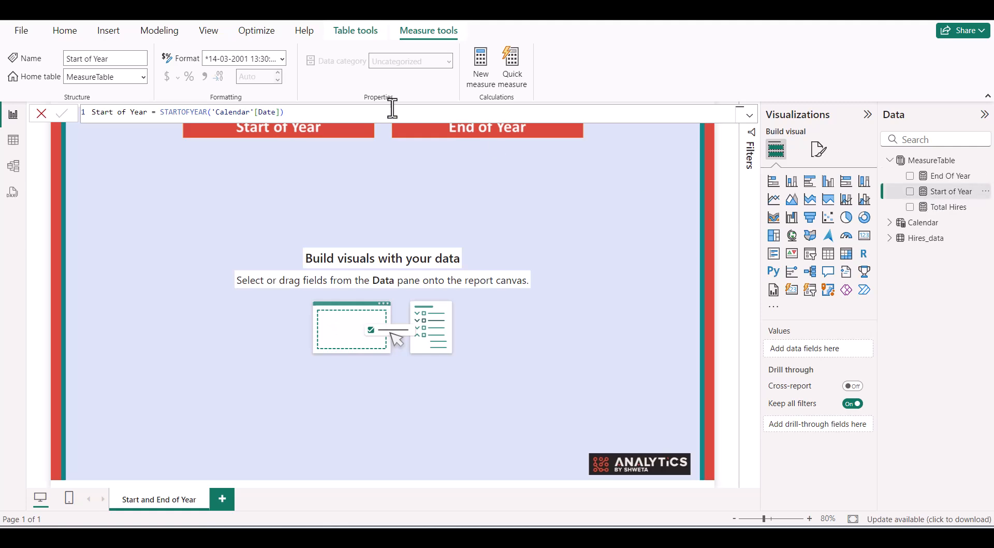
left_click(282, 58)
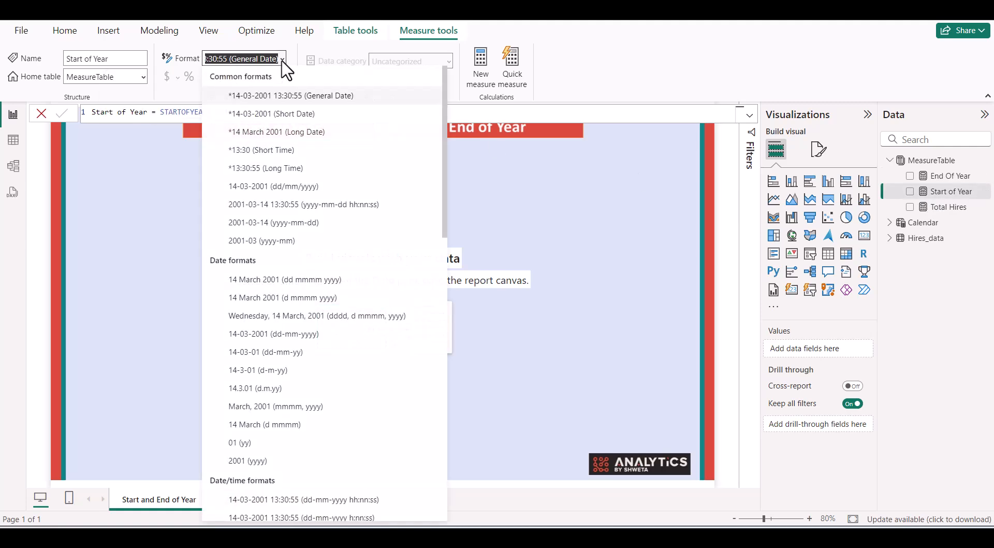
left_click(318, 283)
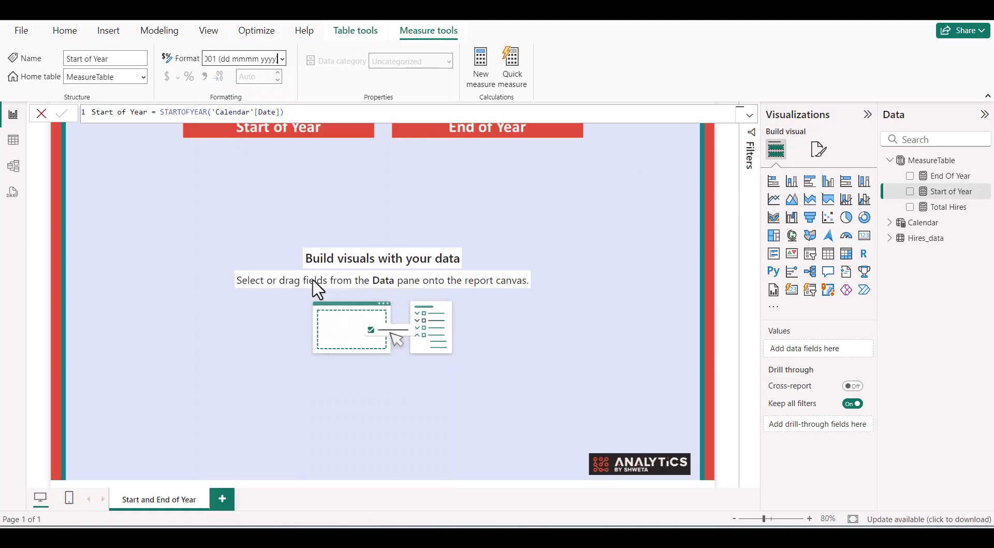
left_click(960, 176)
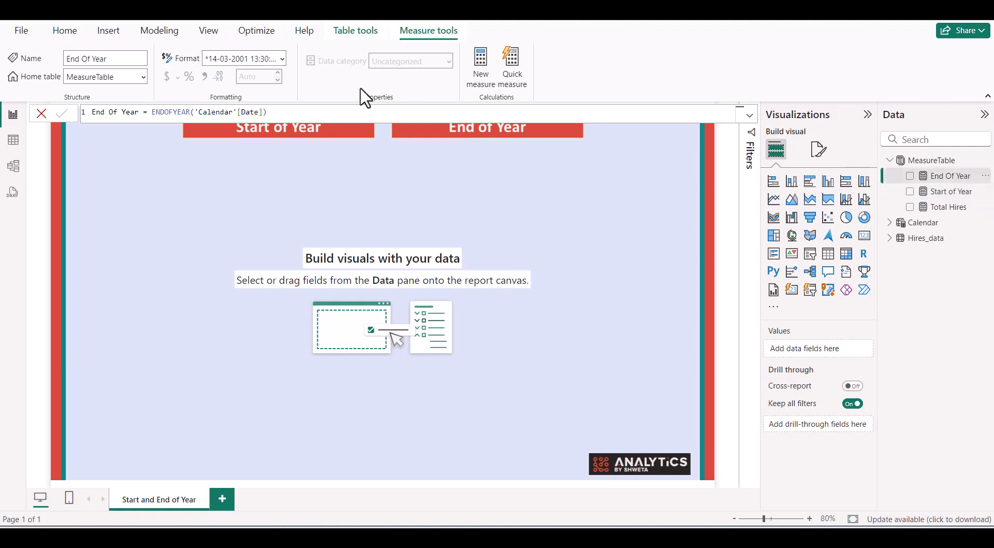
left_click(283, 59)
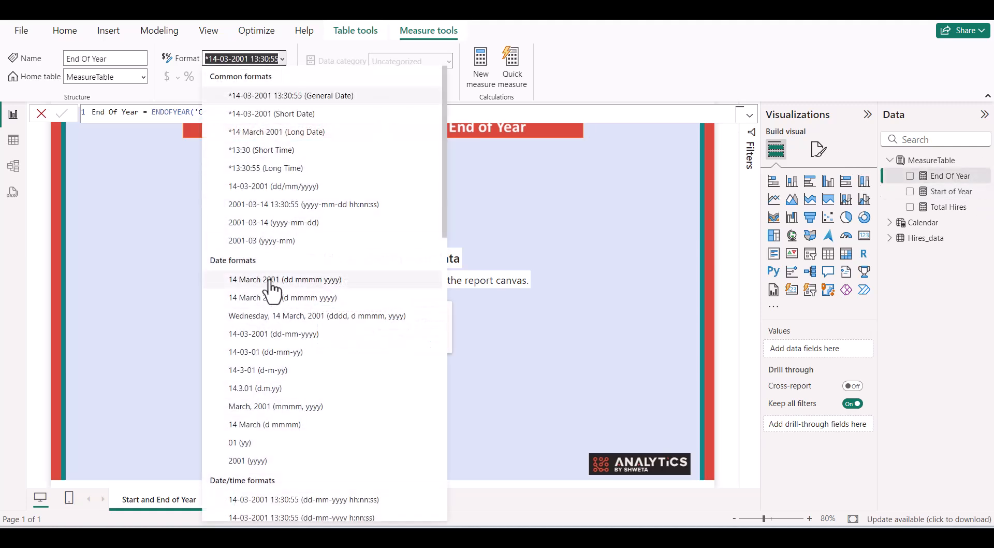
left_click(270, 290)
left_click(498, 206)
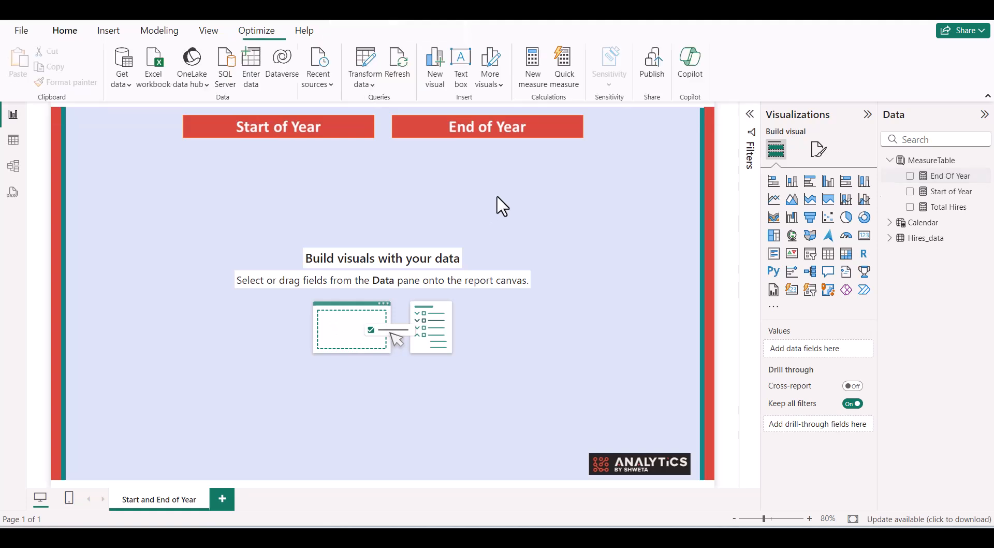
Step: Add a table visual below the headings with the Calendar Date field and the Start of Year and End Of Year measures as columns
left_click(828, 254)
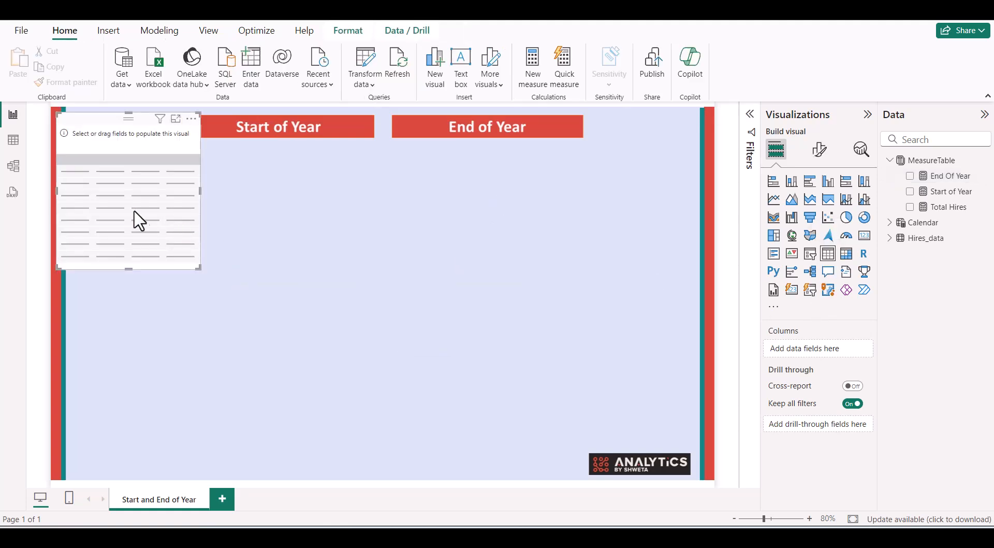
left_click_drag(137, 220, 349, 285)
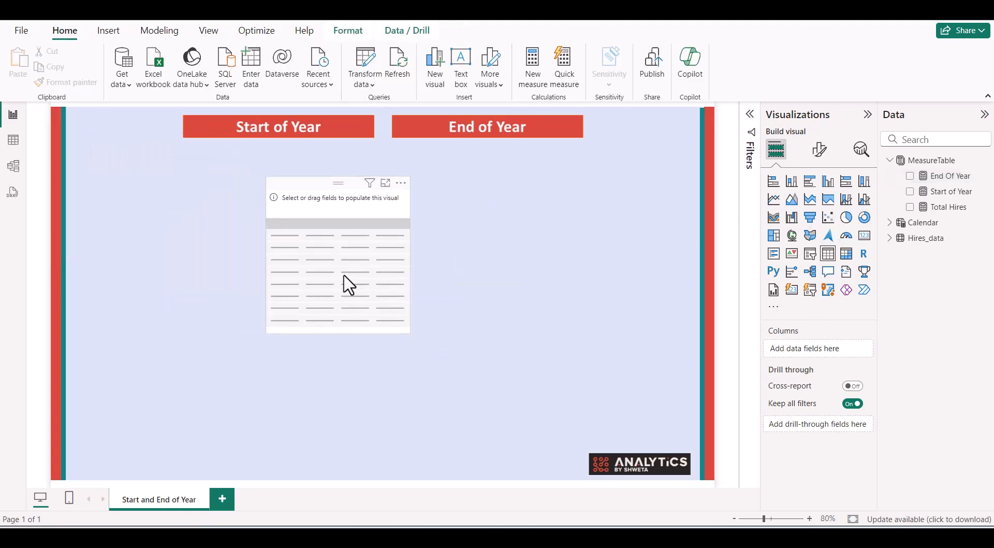
left_click(890, 223)
left_click_drag(940, 239, 317, 247)
left_click_drag(943, 192, 365, 269)
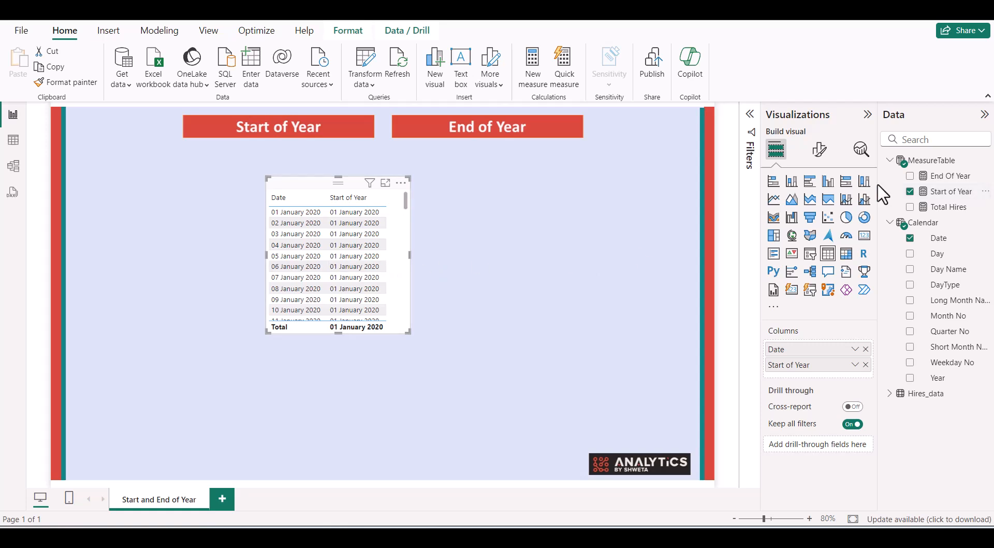
left_click_drag(951, 177, 397, 279)
Step: Enlarge the table and place it under the Start of Year heading, adding Total Hires as its last column
left_click_drag(408, 333, 525, 461)
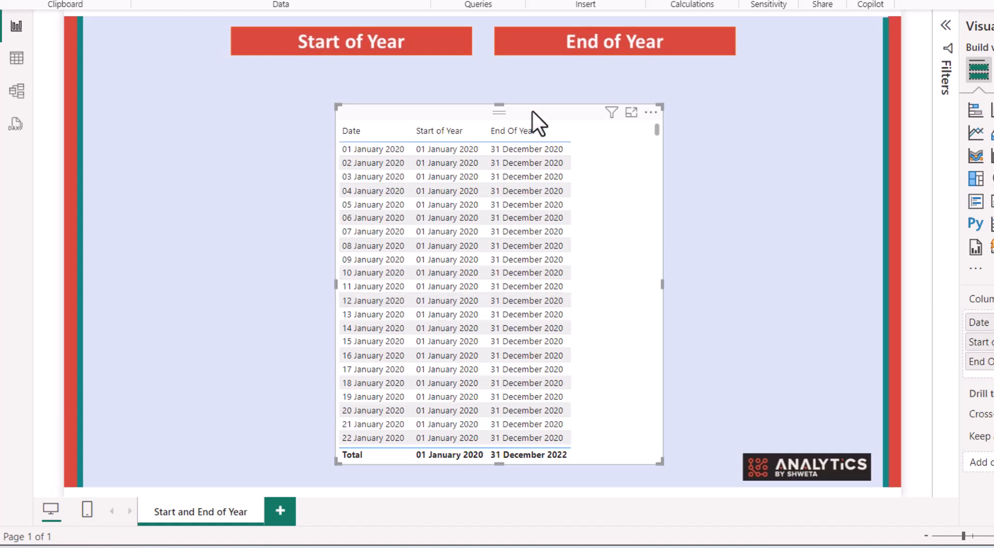
left_click_drag(629, 293, 448, 265)
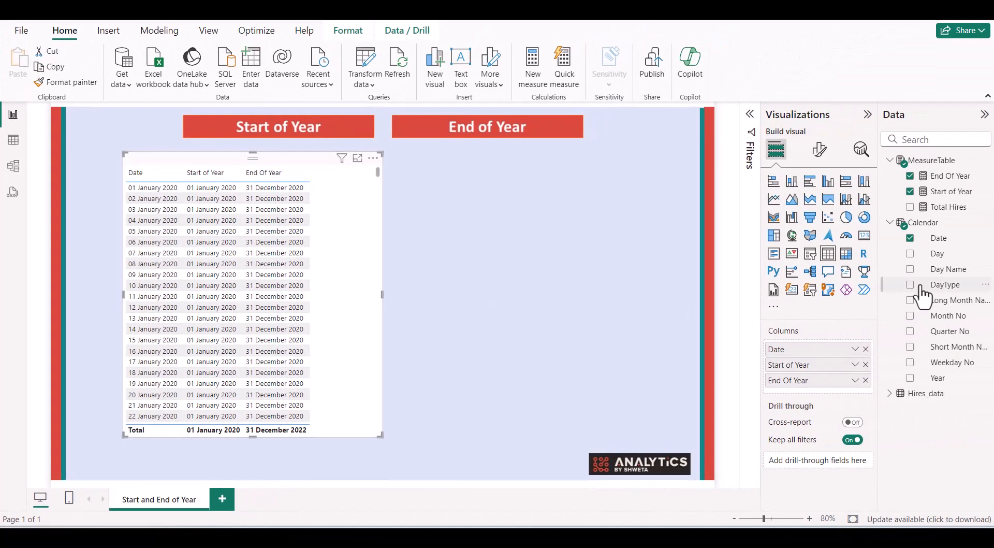
left_click_drag(954, 207, 824, 387)
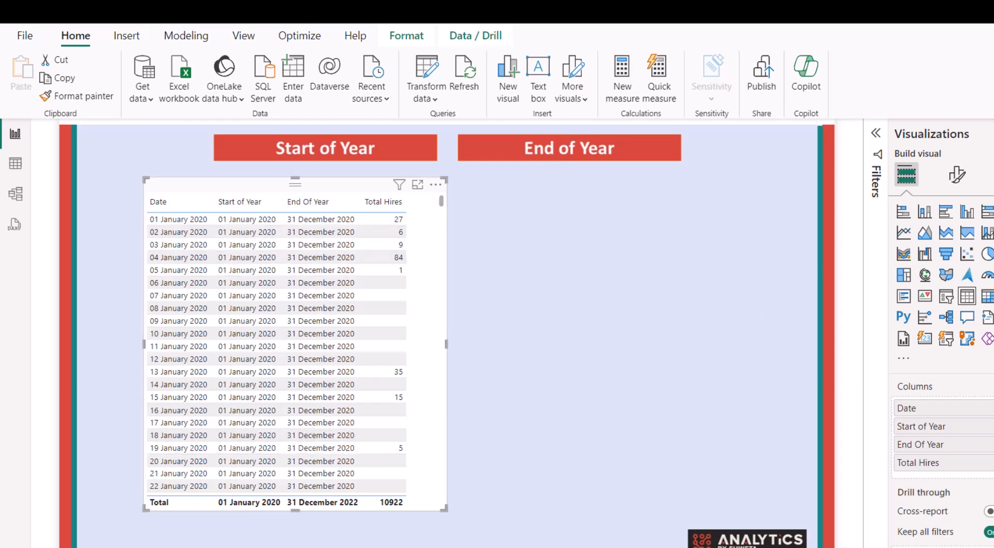
Step: Add a measure named Start Hires Year to MeasureTable, opening its formula with CALCULATE on [Total Hires]
left_click(927, 160)
right_click(901, 161)
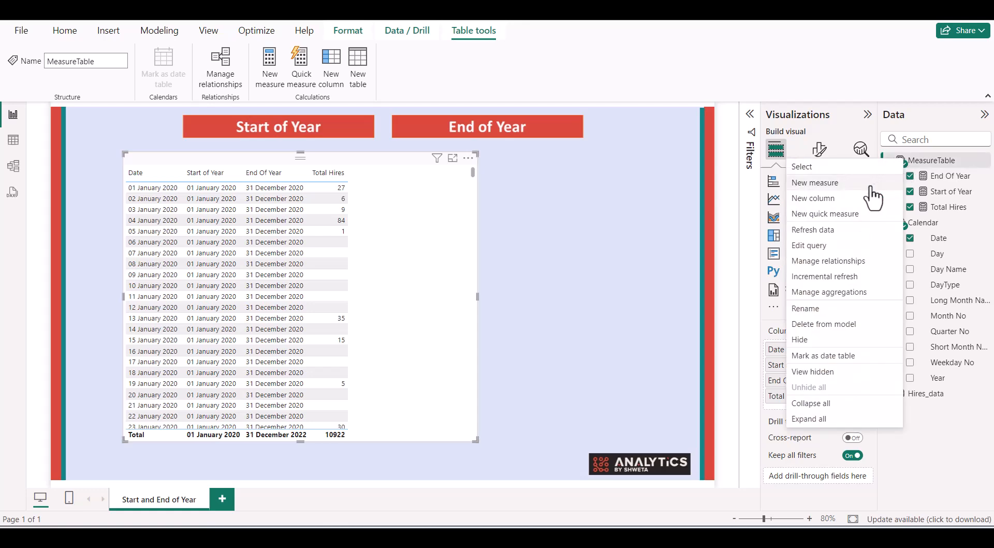
left_click(872, 186)
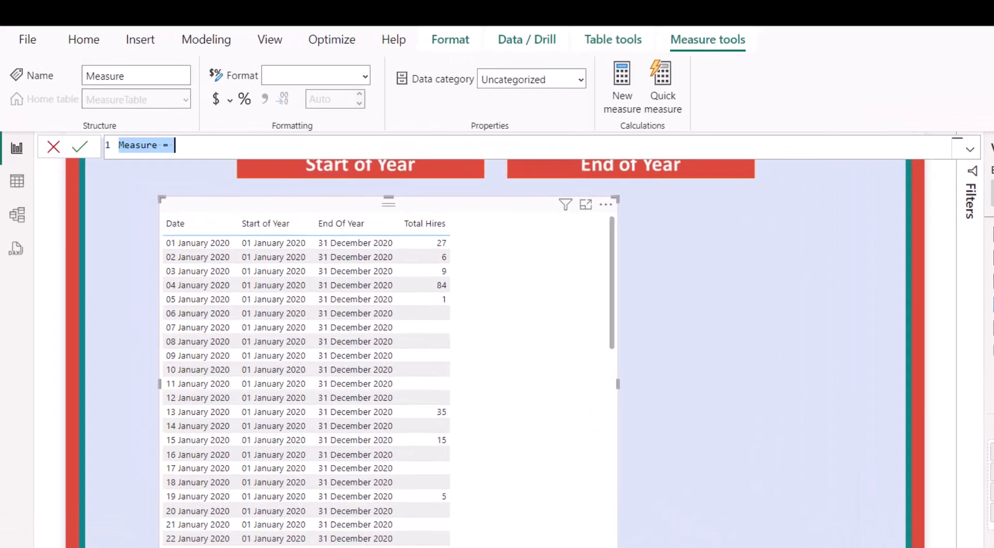
type("Start")
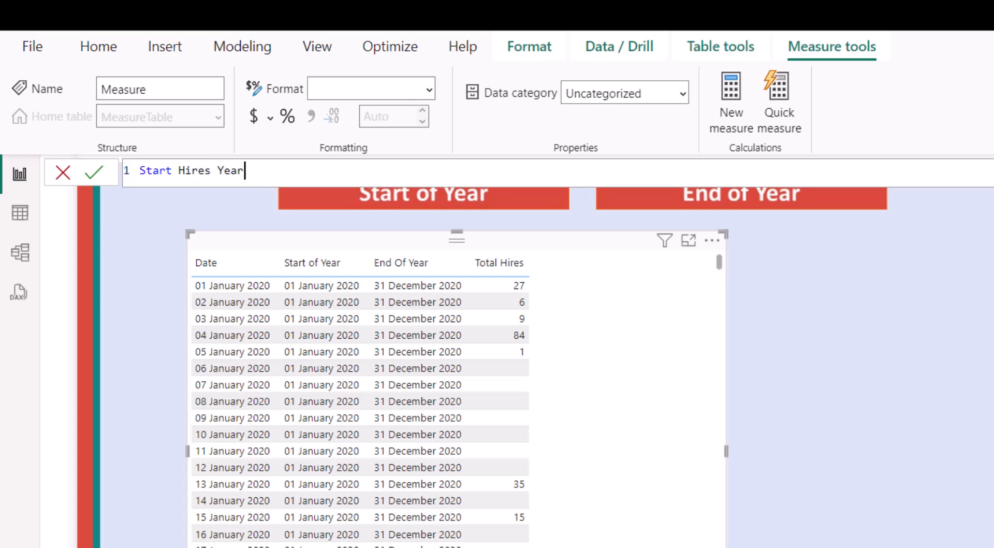
type("Hires Year = CALCULATE([To")
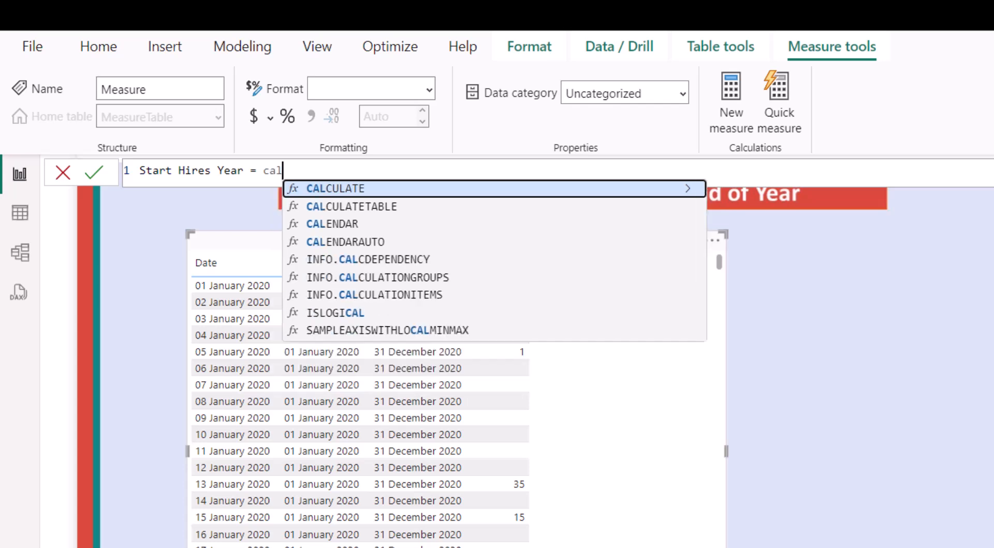
type("t")
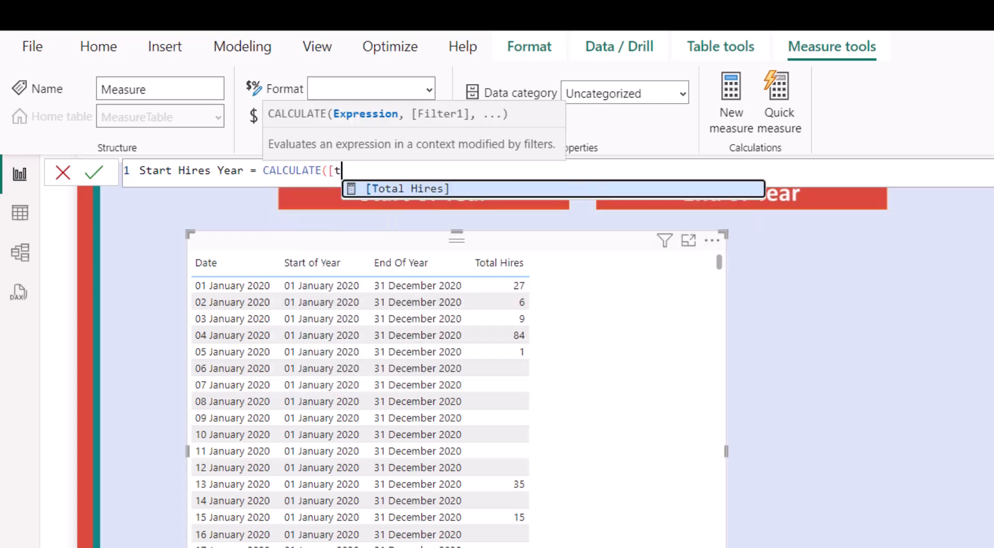
key("Tab")
Step: Complete the Start Hires Year formula with the filter STARTOFYEAR('Calendar'[Date]) and add the measure to the table as its last column
type(",star")
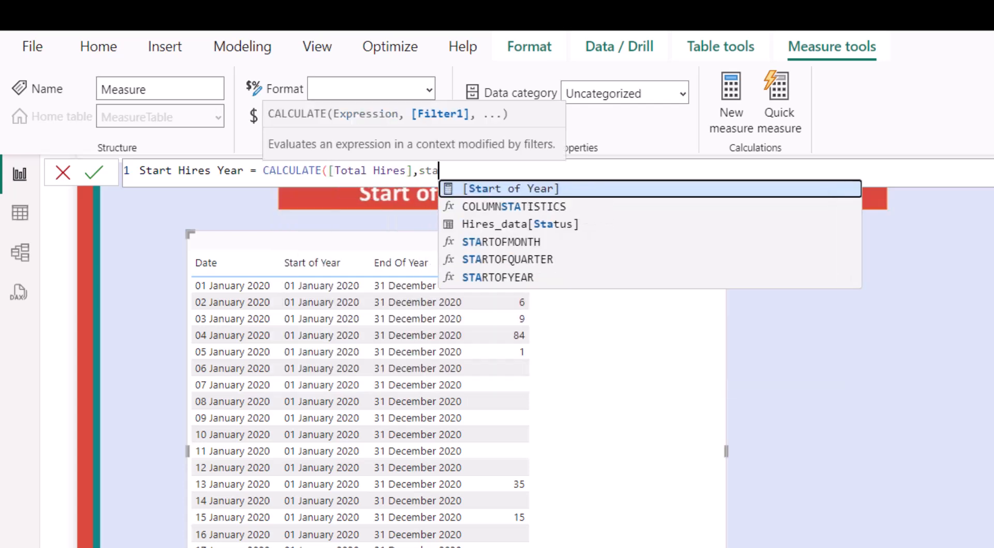
key("Down")
key("Down")
key("Down")
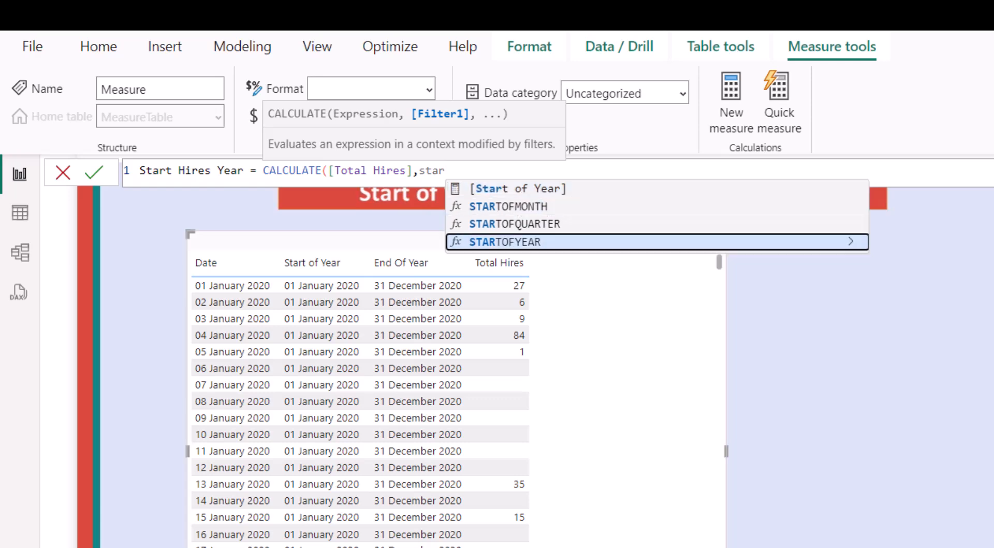
key("Tab")
type("calen")
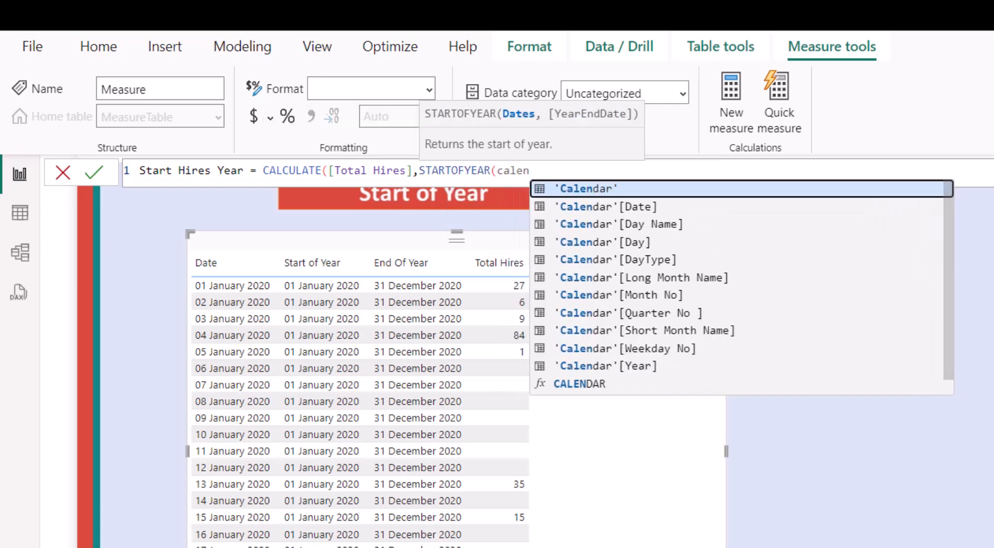
key("Down")
key("Tab")
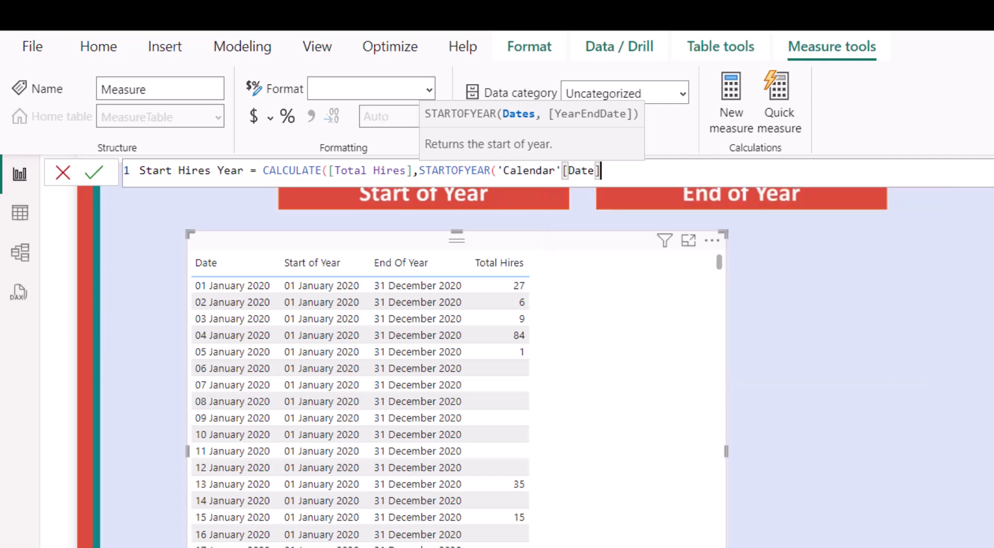
type("))")
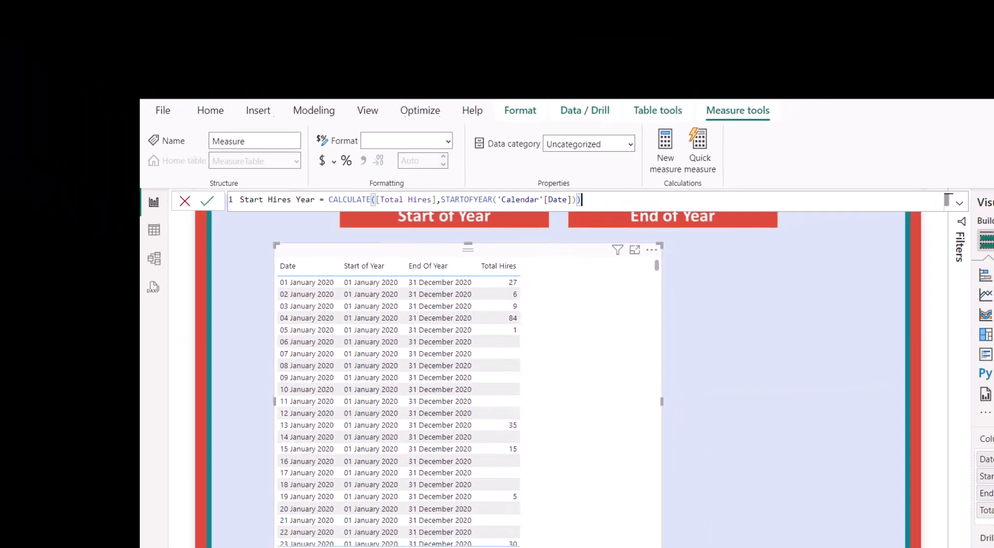
key("Return")
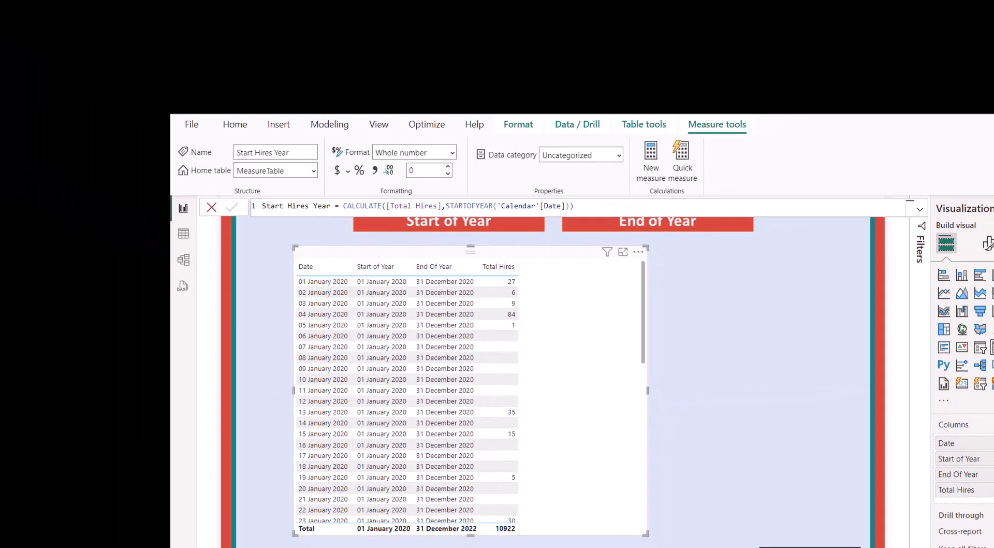
left_click_drag(922, 206, 422, 268)
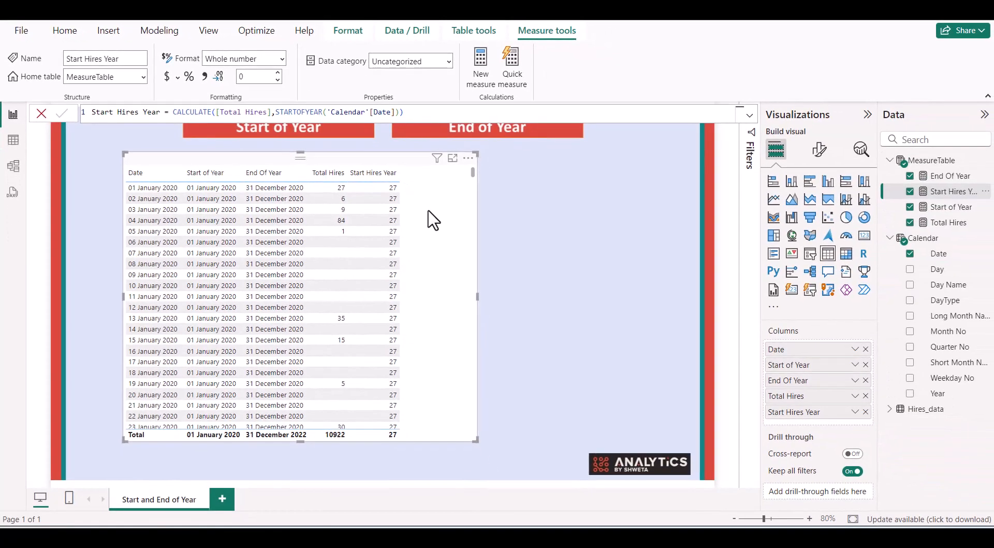
left_click(433, 220)
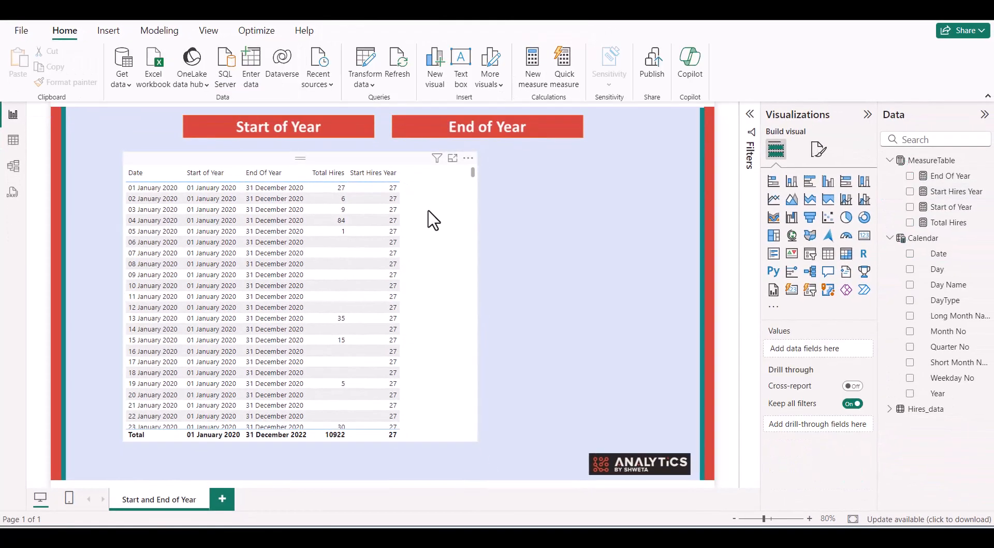
Step: Add a measure named End Hires Year to MeasureTable, opening its formula with CALCULATE on [Total Hires]
right_click(924, 162)
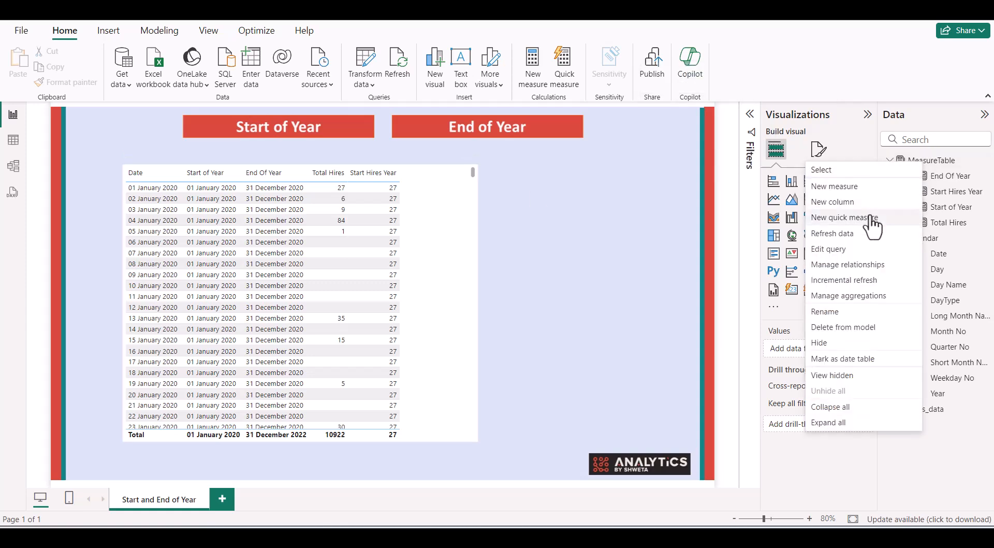
left_click(864, 186)
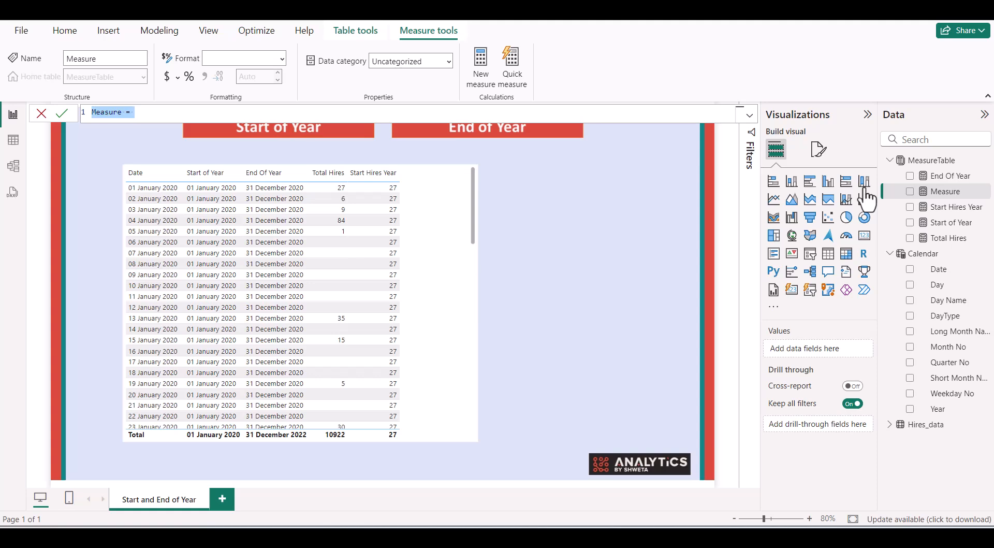
type("End Hi")
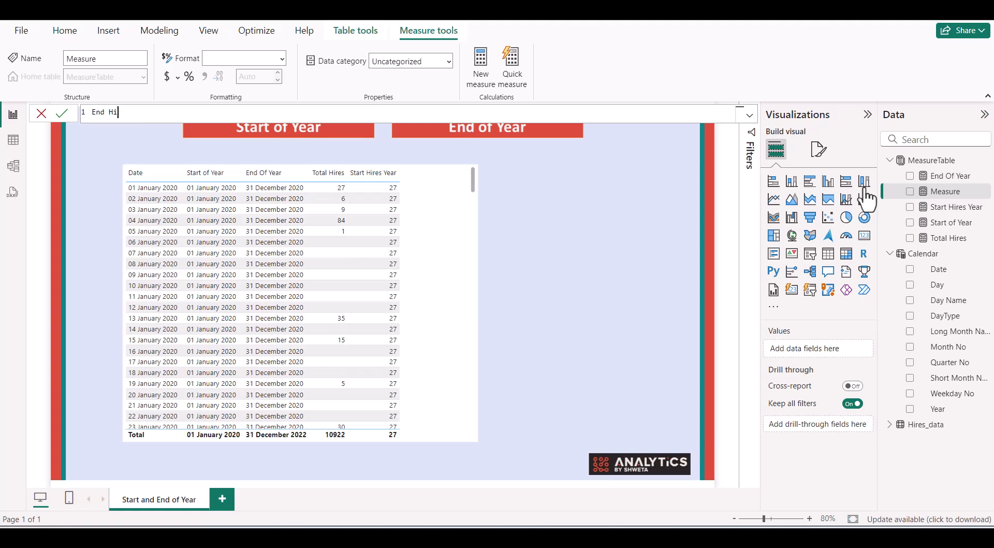
type("res Ye")
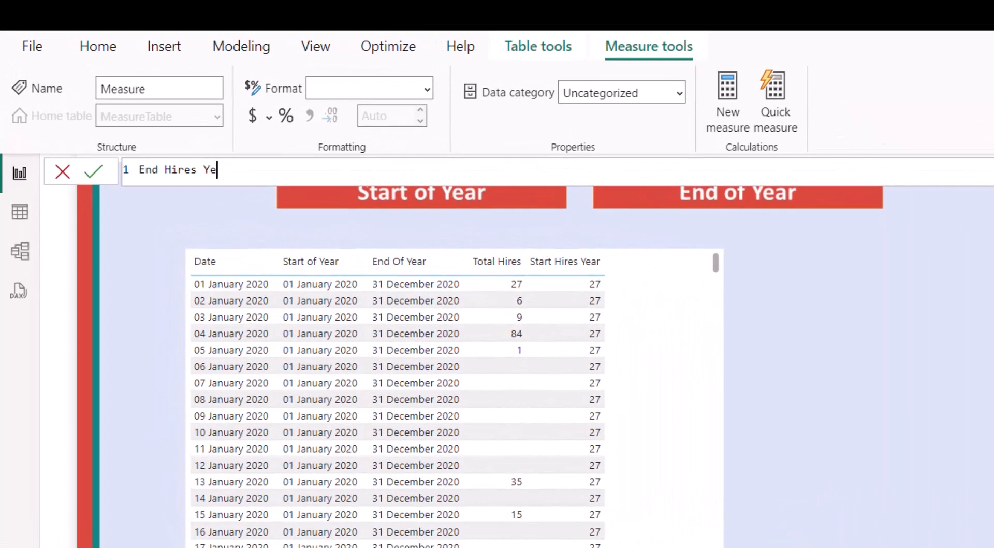
type("ar = cal")
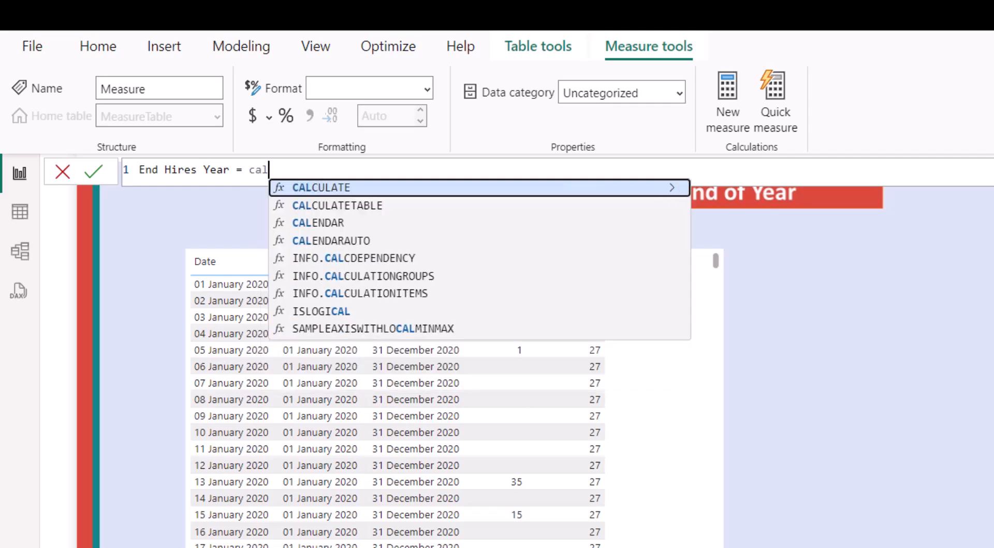
key("Tab")
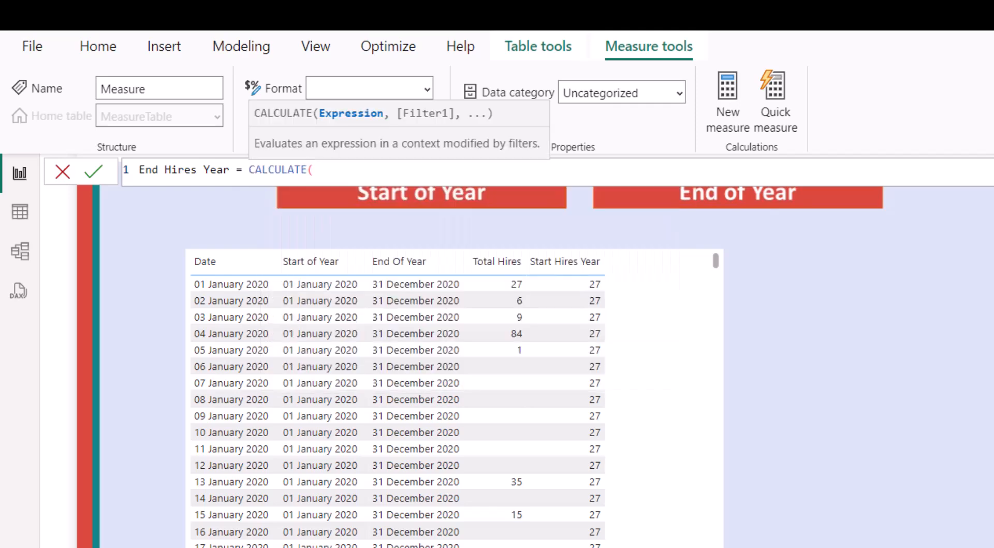
type("[To")
key("Tab")
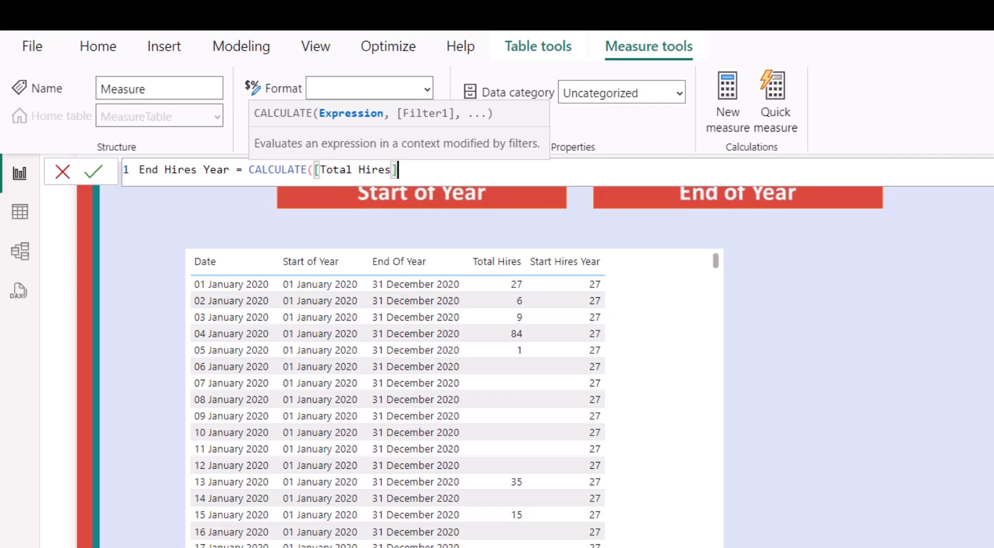
Step: Complete the End Hires Year formula with the filter ENDOFYEAR('Calendar'[Date]) and add the measure to the table
type(",end")
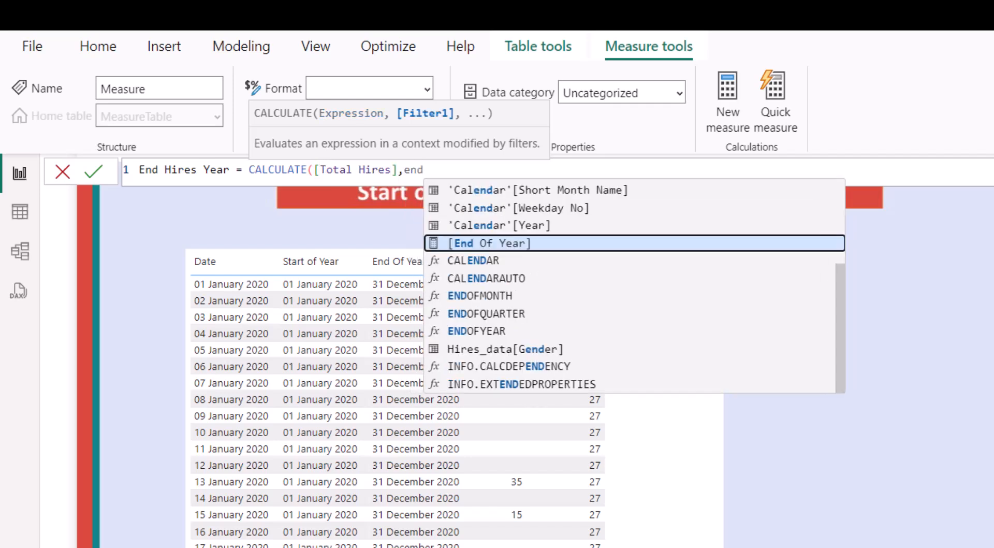
key("Down")
key("Down")
key("Down")
key("Down")
key("Down")
key("Tab")
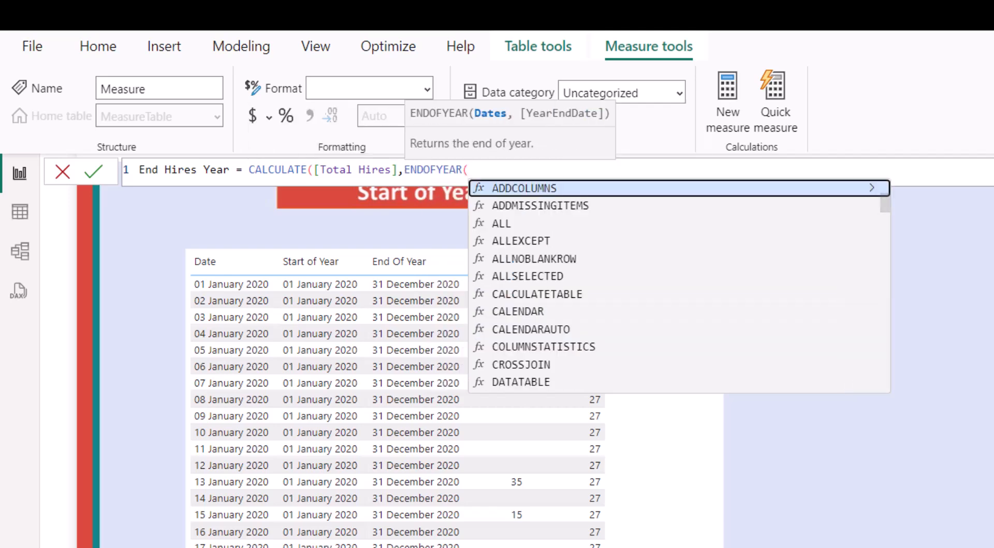
type("cale")
key("Down")
key("Tab")
type("))")
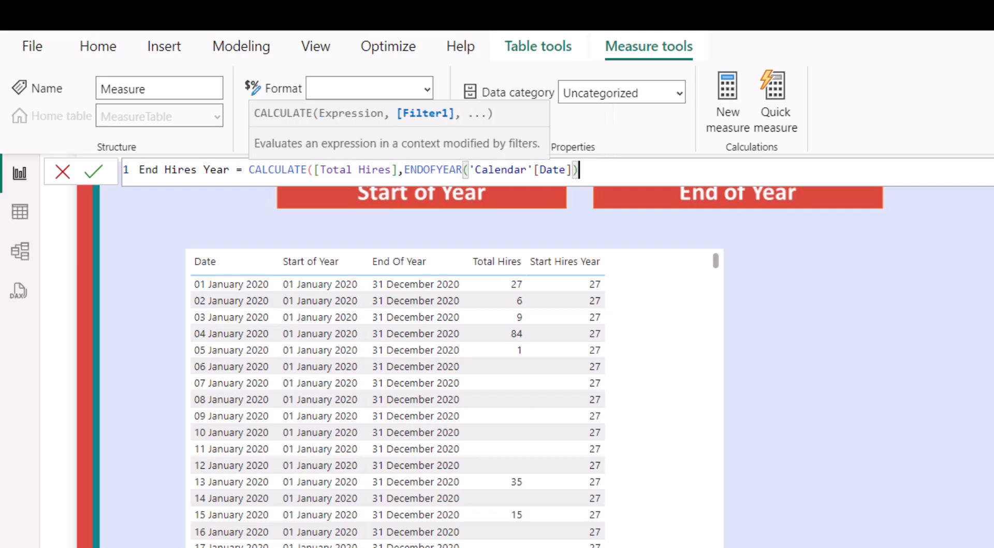
key("Return")
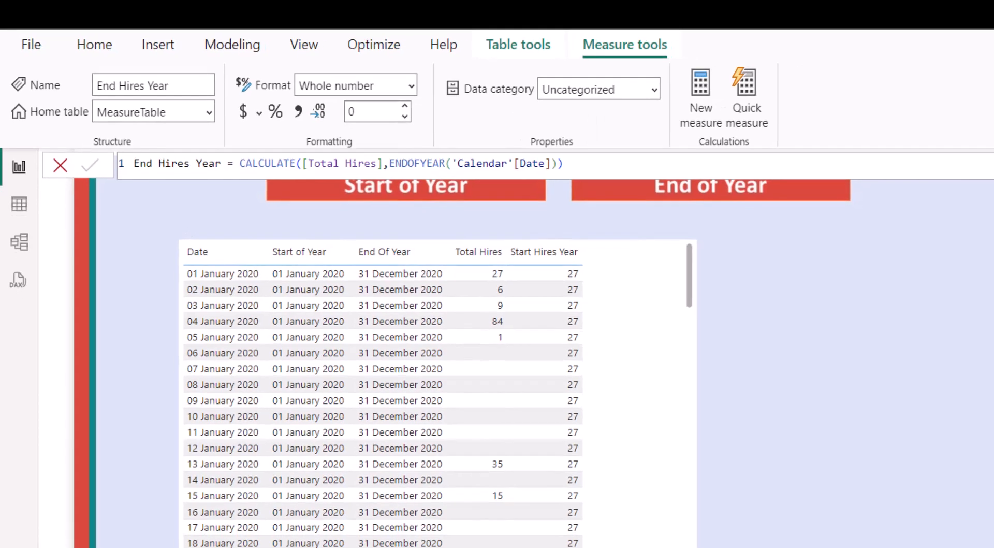
left_click_drag(955, 176, 449, 274)
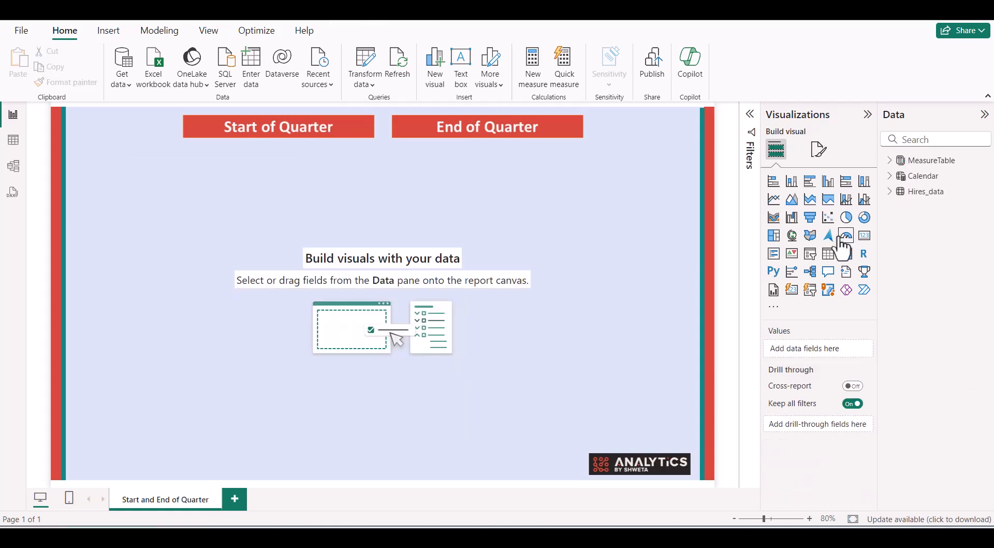
Step: In the Start and End of Quarter report, add a MeasureTable measure Start of Quarter = STARTOFQUARTER('Calendar'[Date])
right_click(909, 165)
left_click(876, 187)
key("BackSpace")
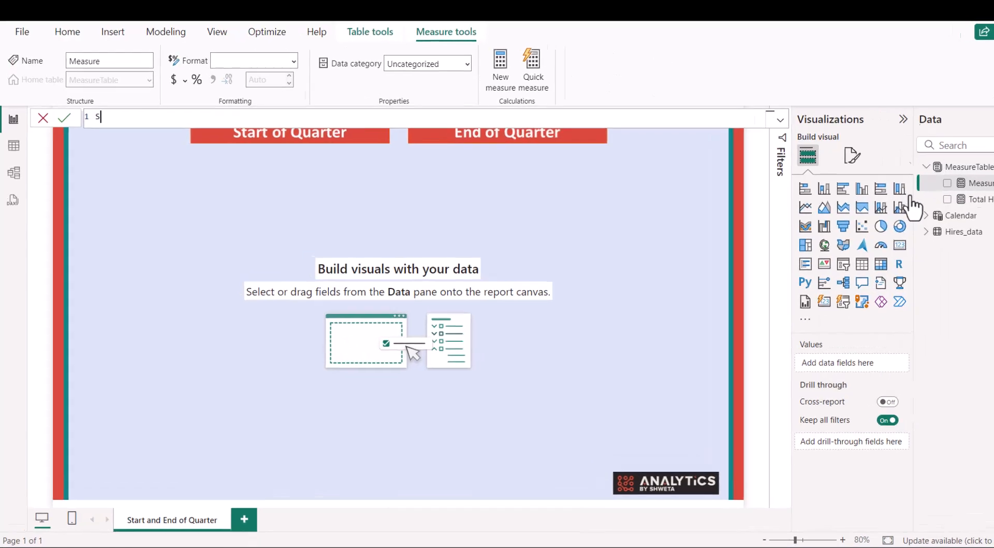
type("Start o")
type("f ")
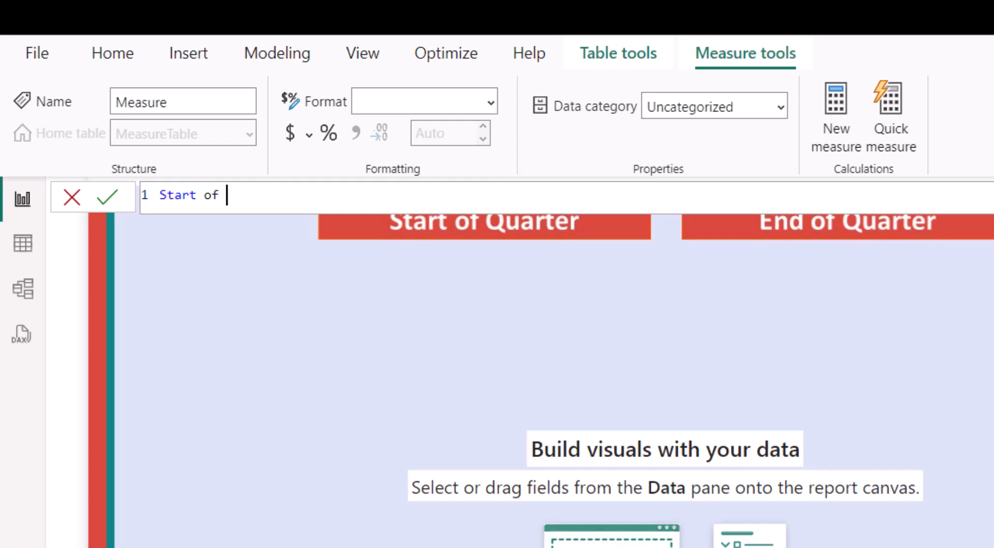
type("Quarter = star")
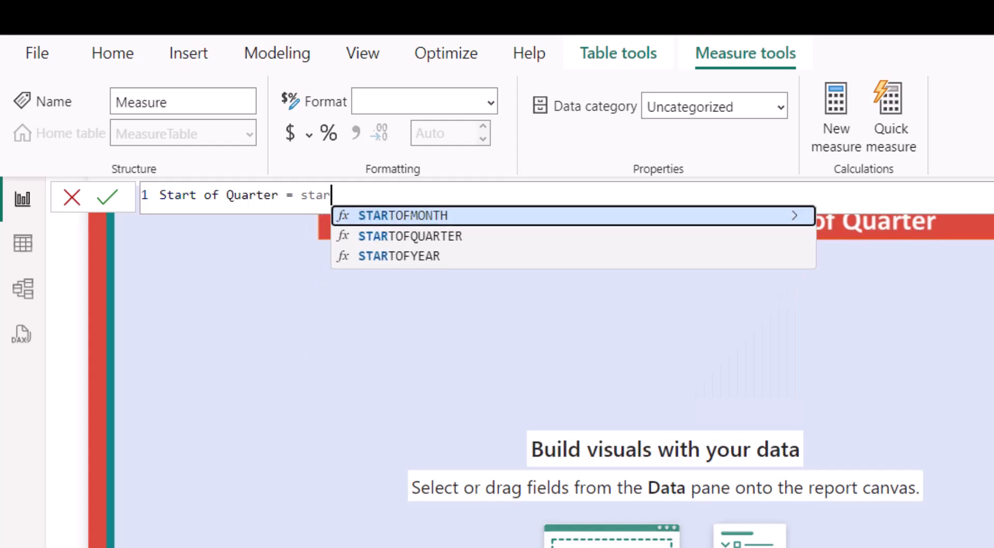
key("Down")
key("Tab")
type("calen")
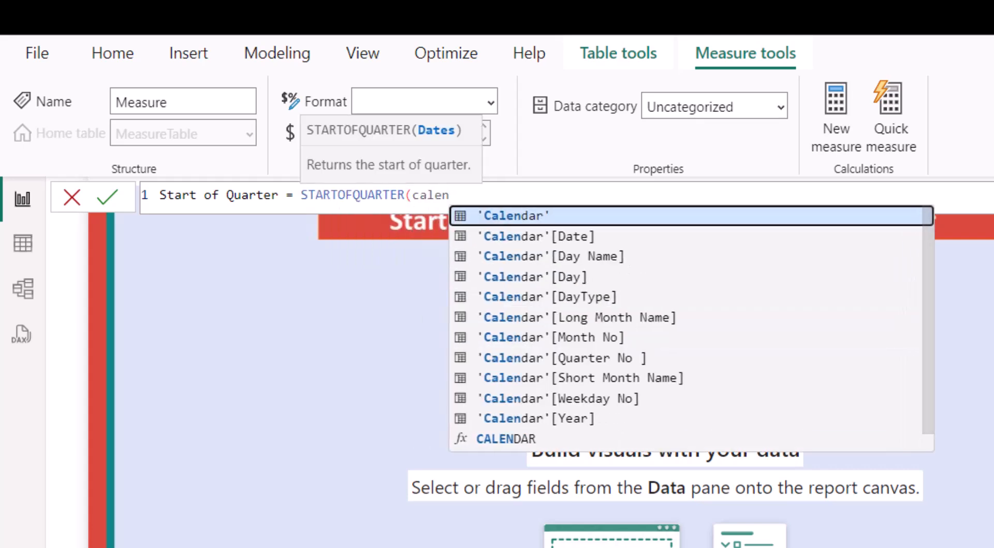
key("Down")
key("Tab")
type(")")
key("Return")
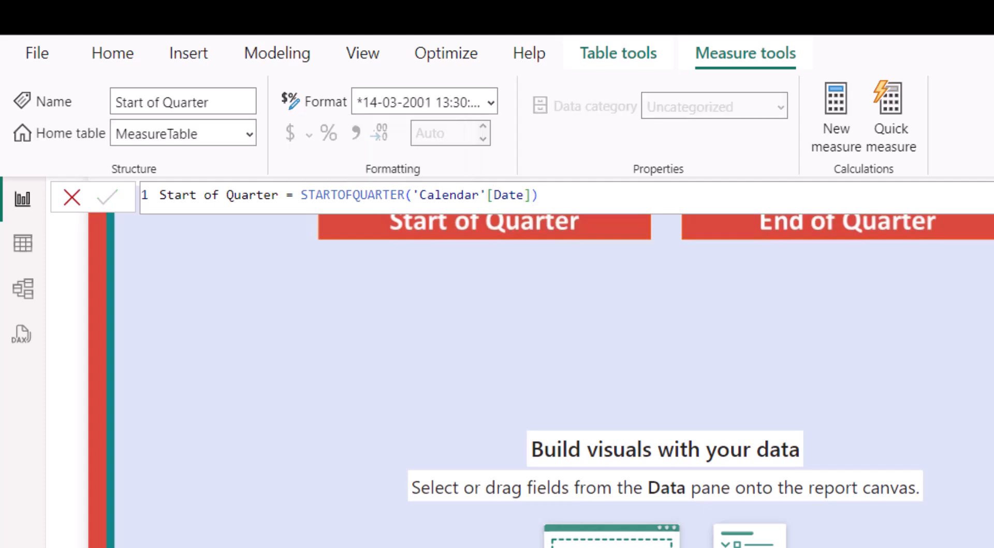
Step: Add a measure to MeasureTable defined as End Of Quarter = ENDOFQUARTER('Calendar'[Date])
right_click(937, 160)
left_click(871, 182)
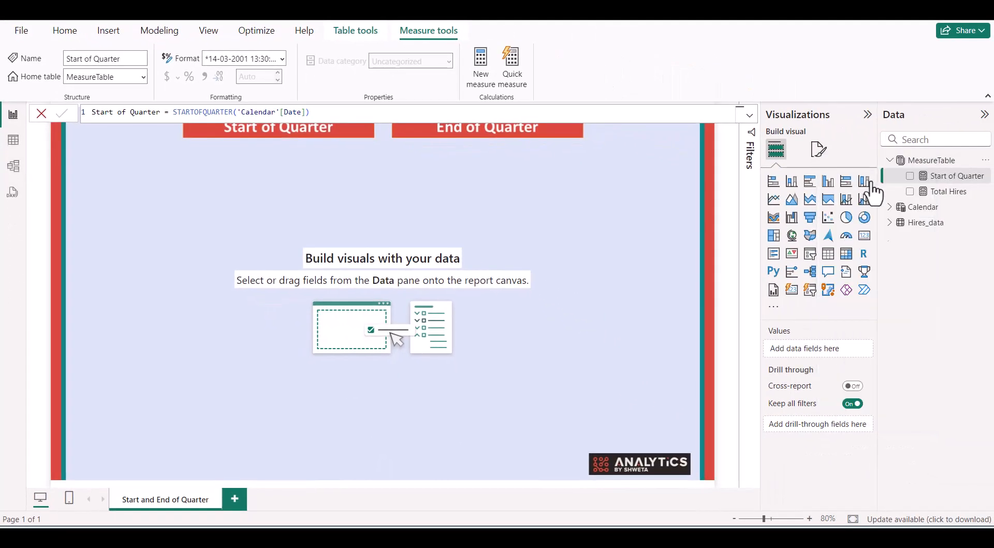
type("End O")
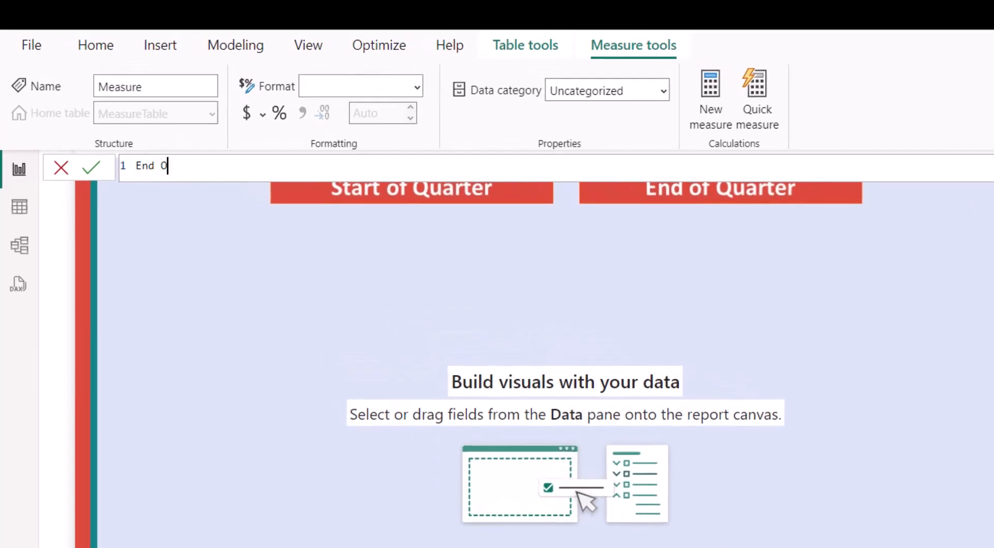
type("f Quarter = end")
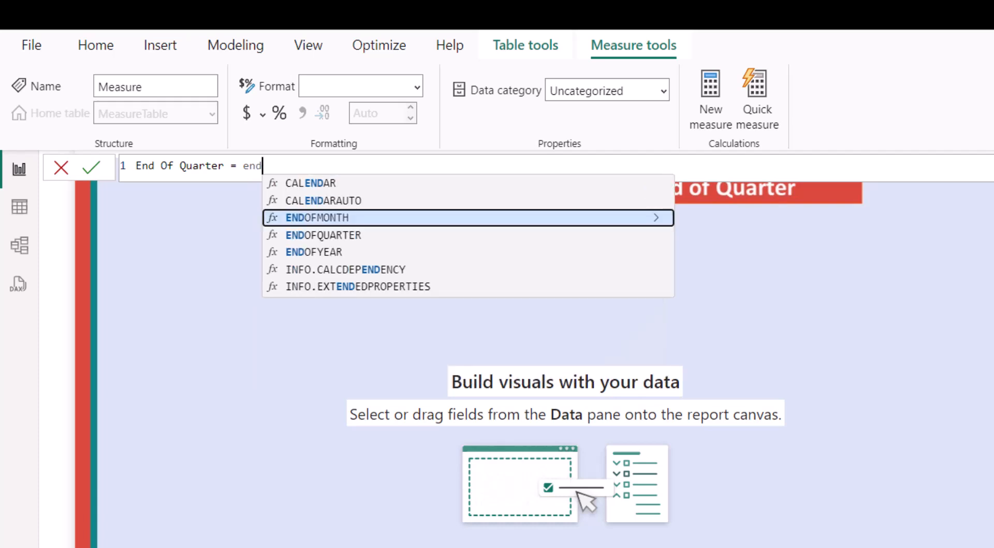
key("Down")
key("Tab")
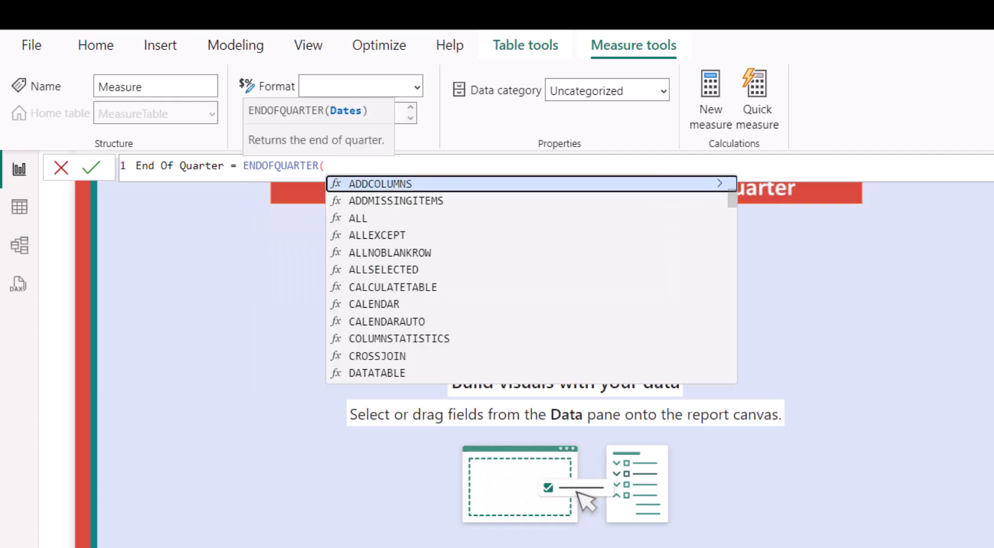
type("cale")
key("Down")
key("Tab")
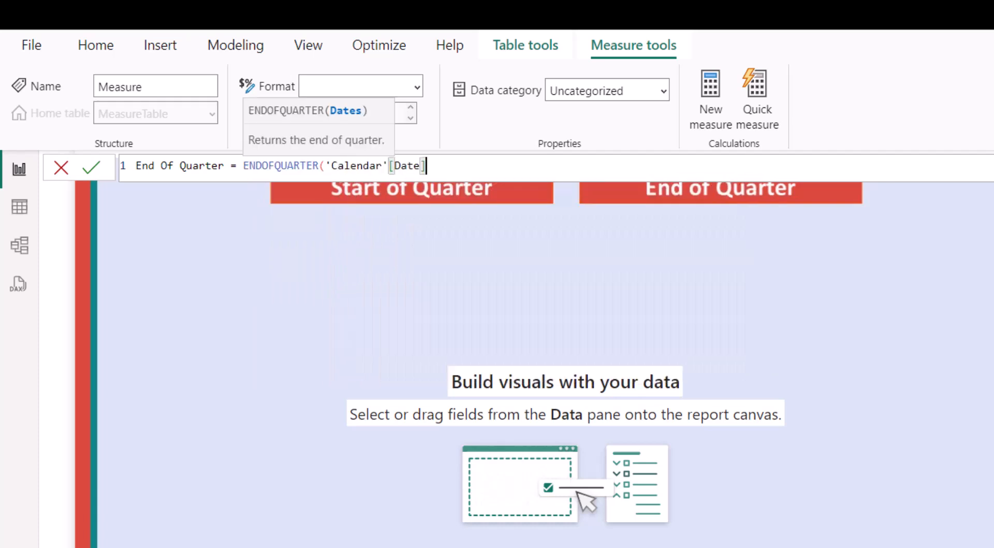
type(")")
key("Return")
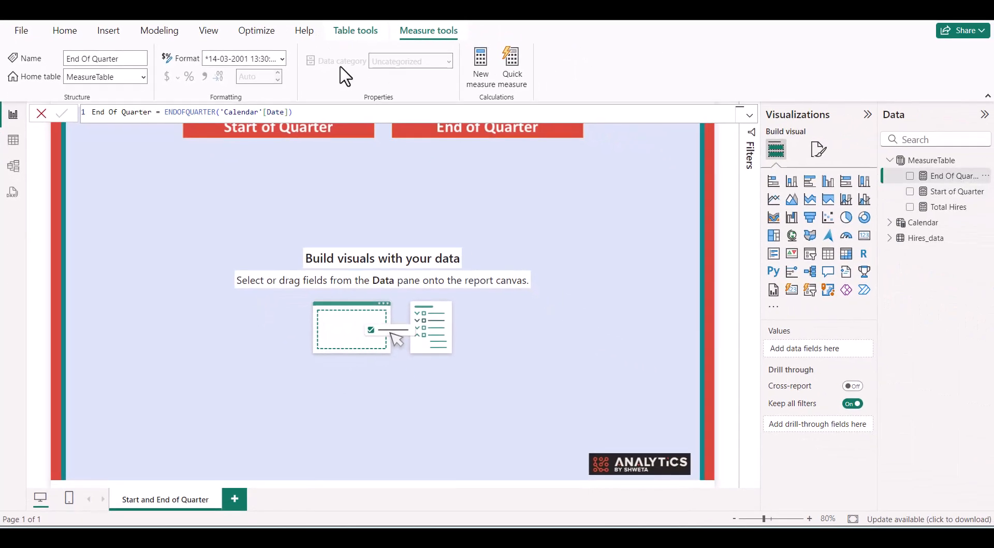
Step: Set the format of the End Of Quarter and Start of Quarter measures to 14 March 2001 (dd mmmm yyyy)
left_click(283, 59)
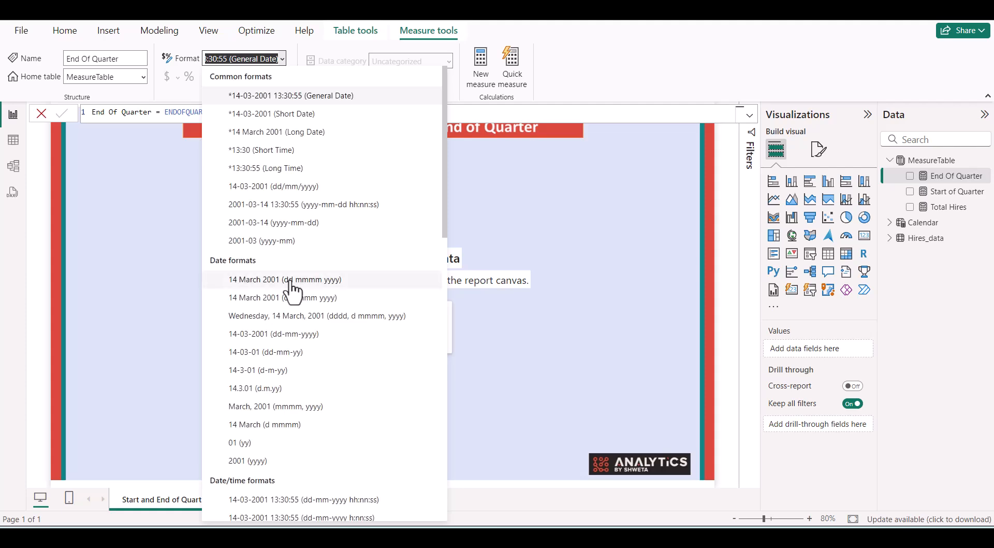
left_click(289, 279)
left_click(901, 192)
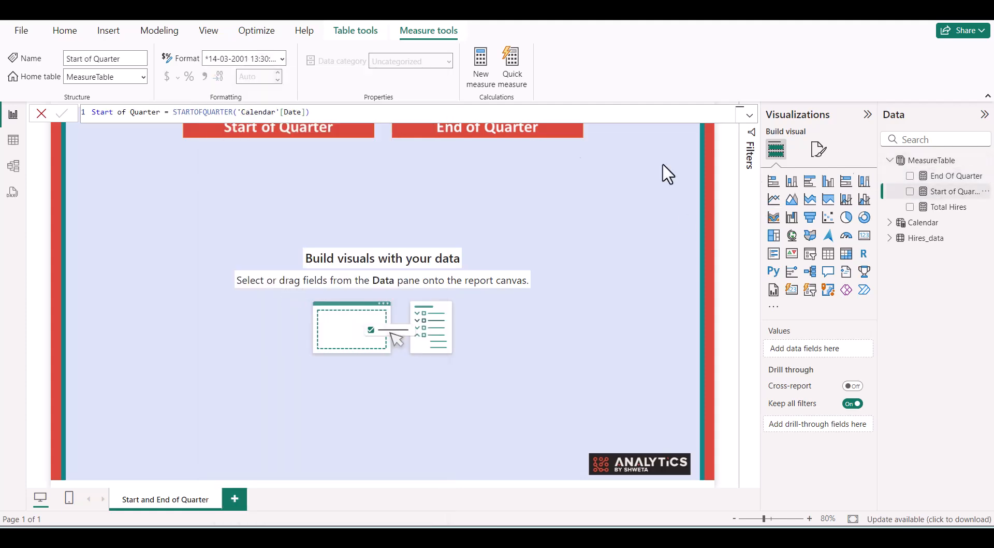
left_click(282, 58)
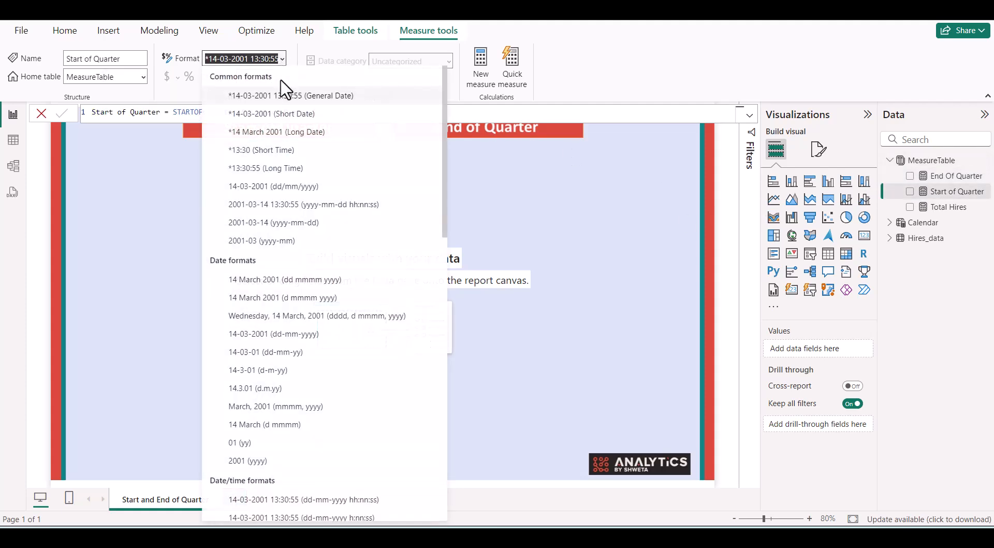
left_click(288, 279)
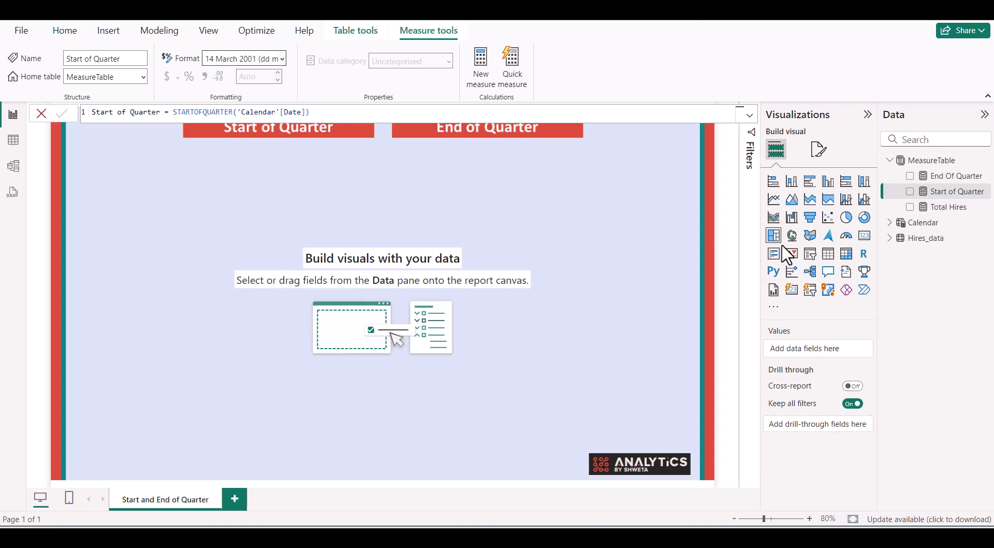
Step: Insert a table visual showing the Calendar Date field with the Start of Quarter and End Of Quarter measures
left_click(832, 264)
left_click_drag(162, 211, 394, 325)
left_click(891, 224)
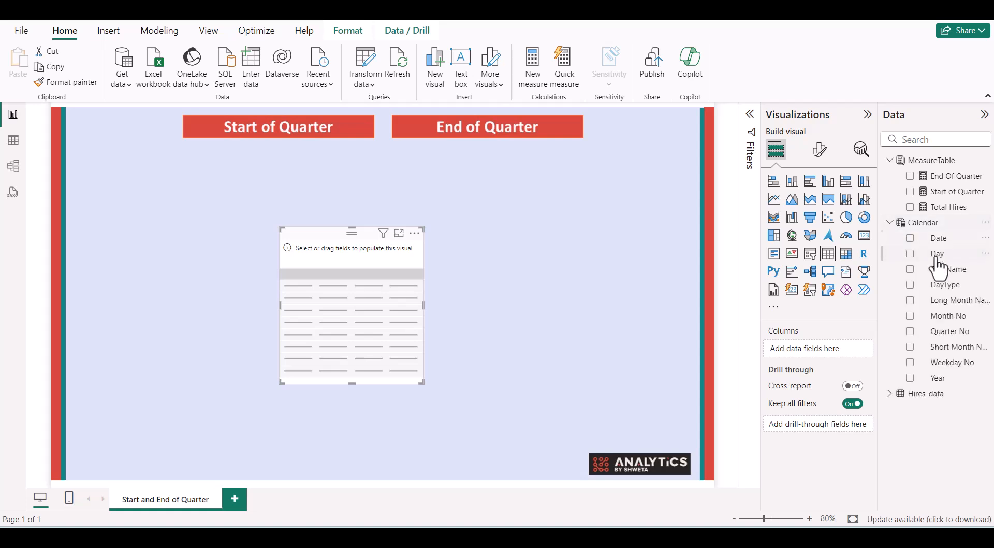
left_click_drag(938, 238, 308, 309)
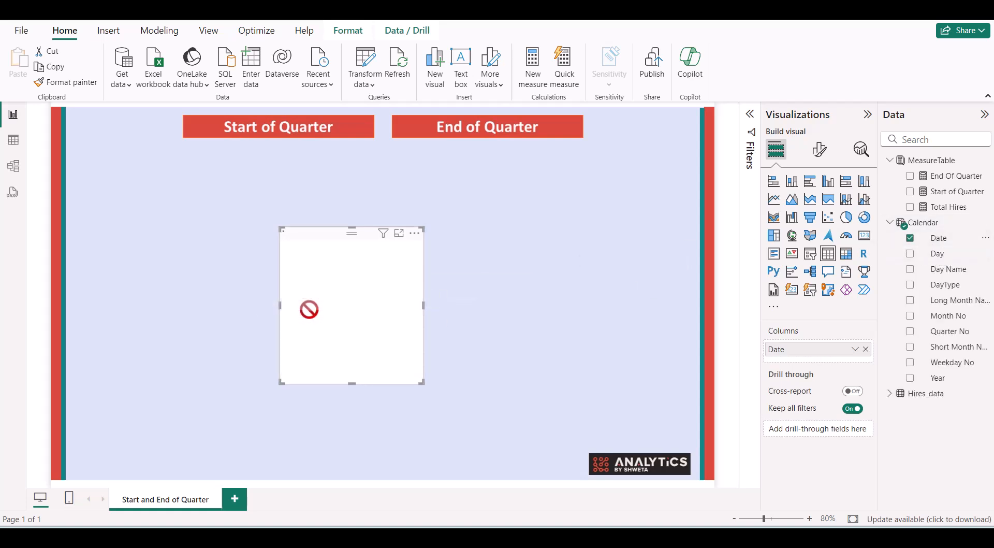
left_click_drag(939, 196, 376, 310)
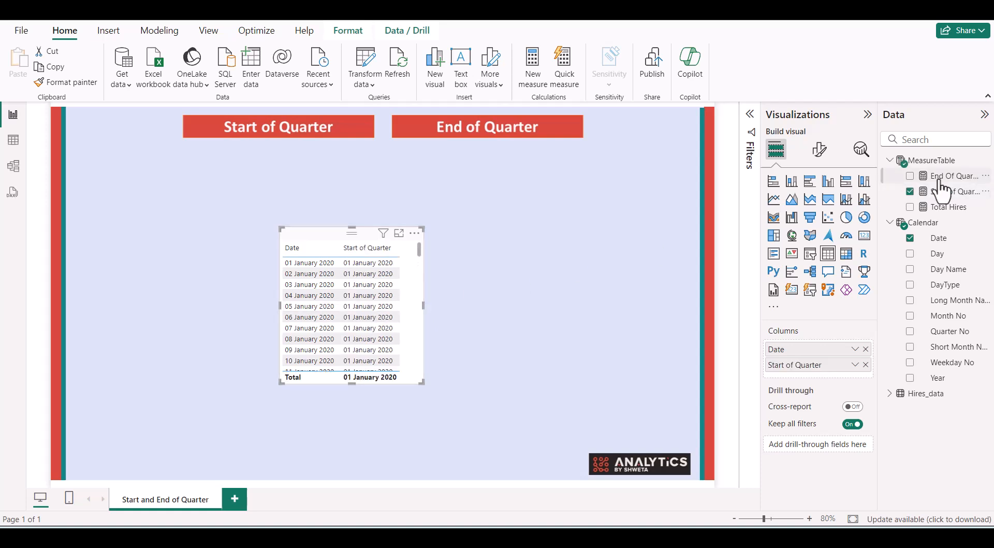
left_click_drag(945, 183, 414, 291)
Step: Enlarge the table and place it beneath the Start of Quarter and End of Quarter headings, and check the quarter dates across its rows
left_click_drag(423, 383, 619, 464)
left_click_drag(563, 408, 440, 339)
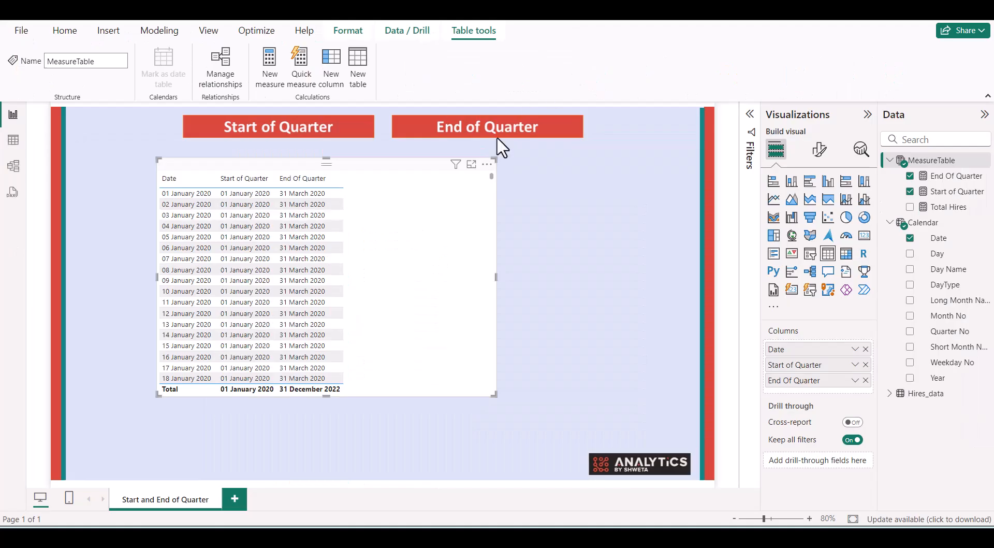
scroll(415, 285, "down", 5)
scroll(417, 292, "down", 15)
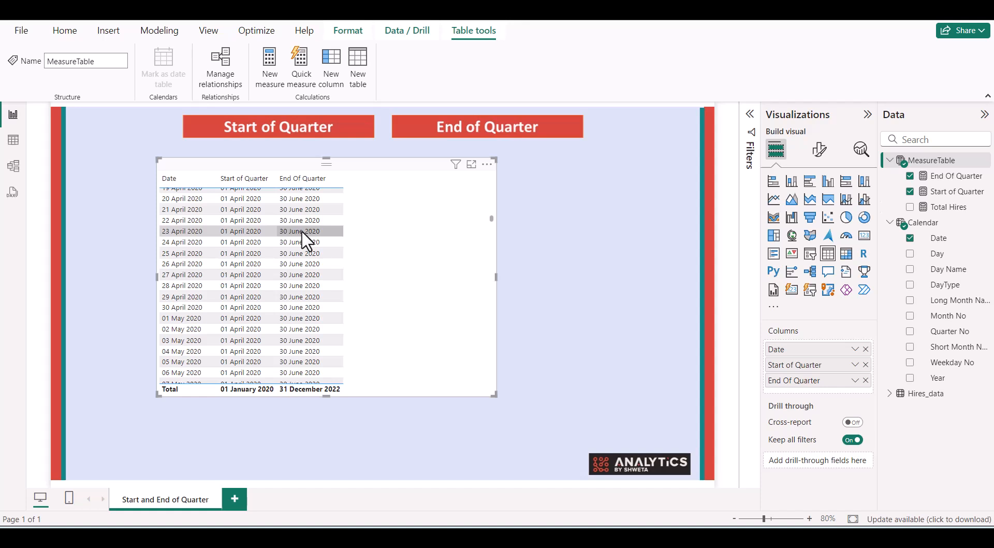
scroll(308, 241, "up", 15)
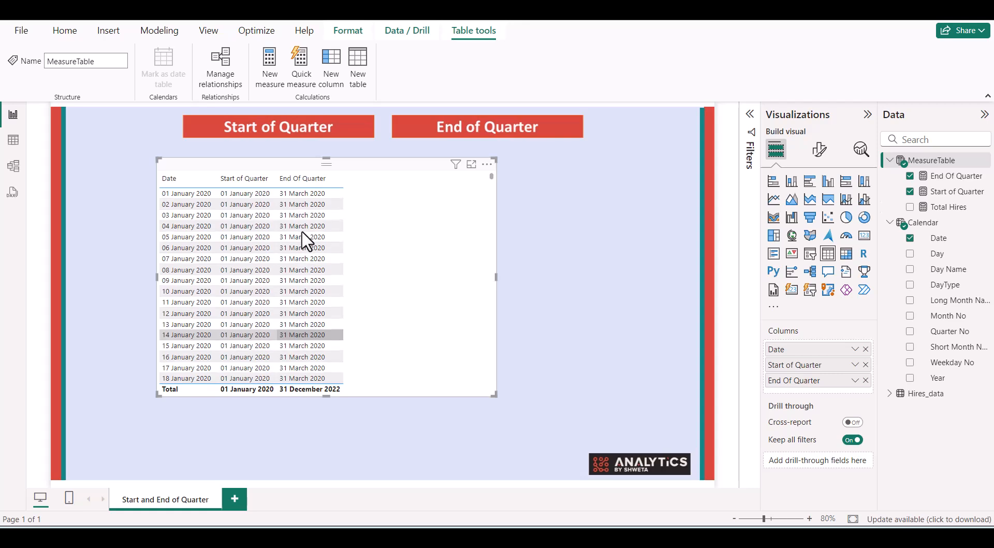
Step: Start a MeasureTable measure named Start Qtr Hires with a CALCULATE formula that uses [Total Hires] as its expression
right_click(925, 159)
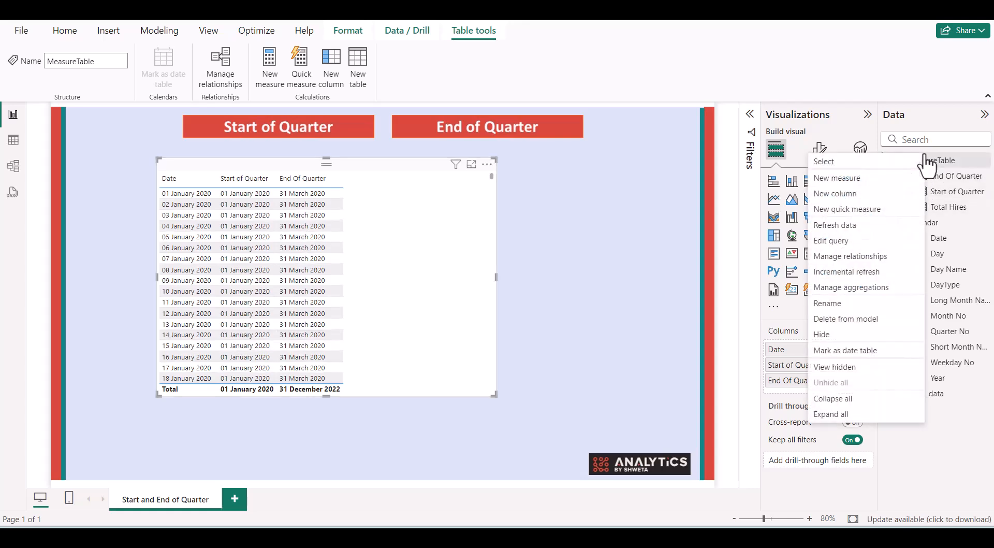
left_click(889, 180)
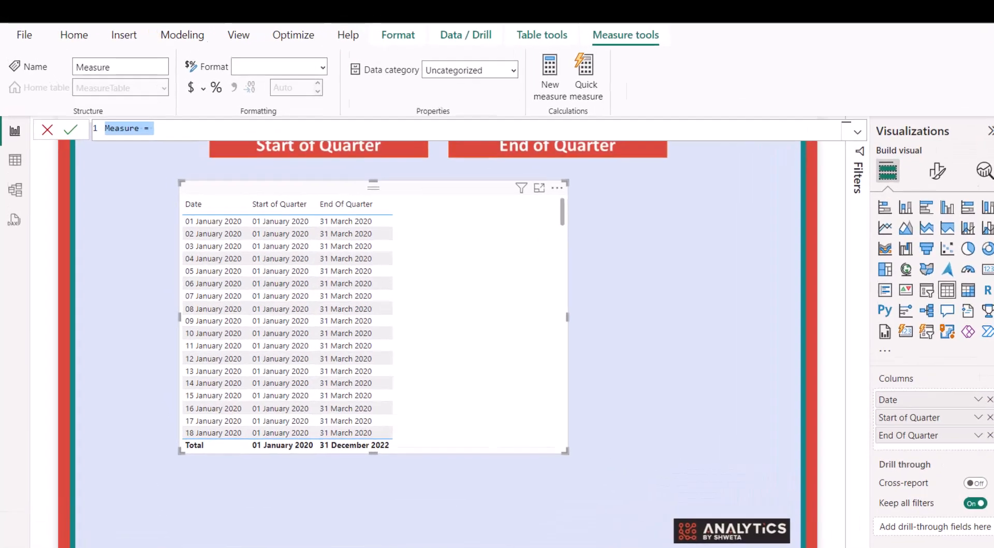
type("Start ")
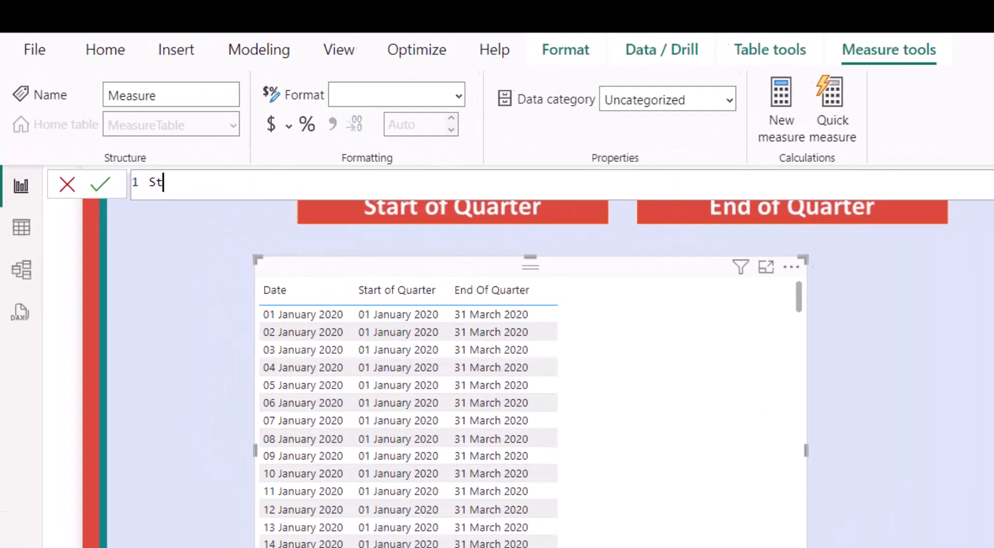
type("Qtr Hires = CALCULATE(")
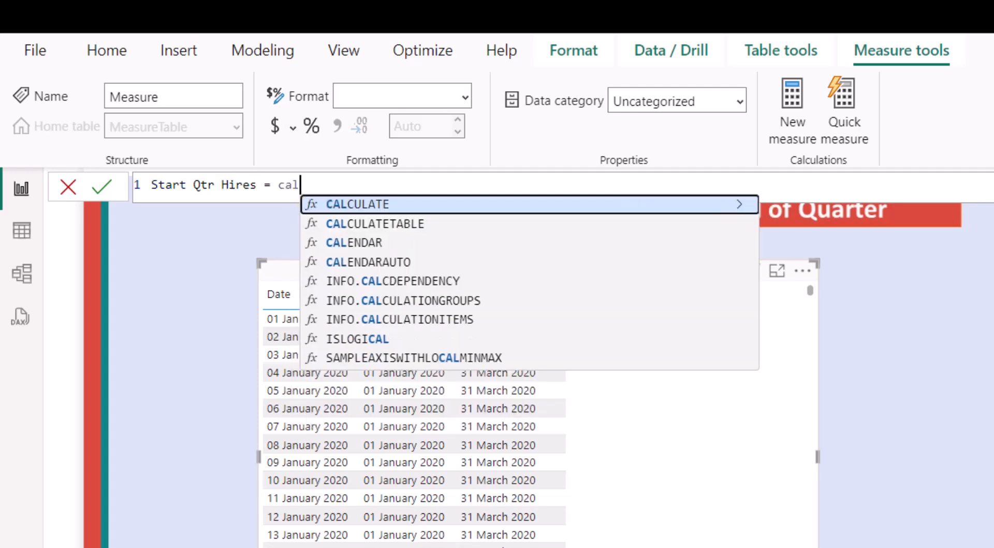
type("[T")
key("Tab")
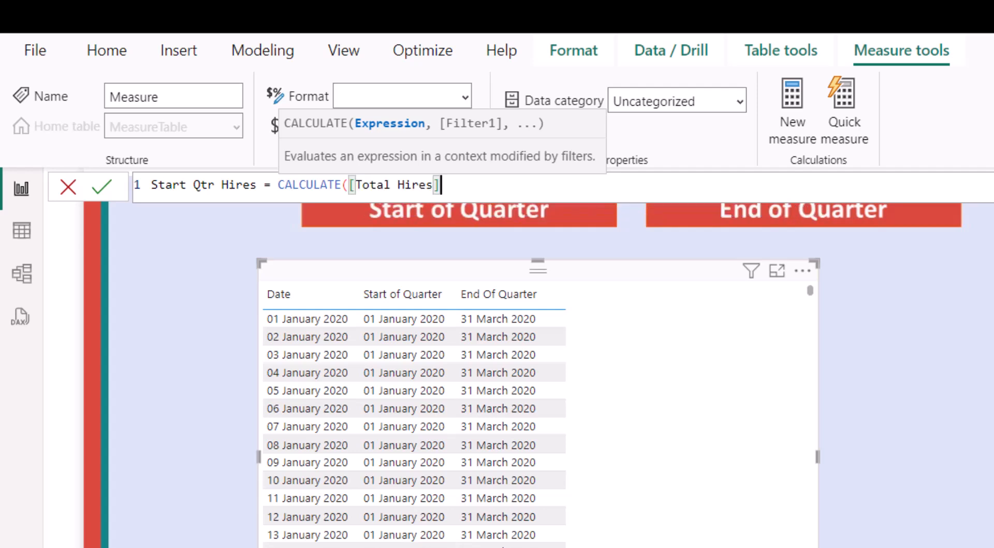
type(",start")
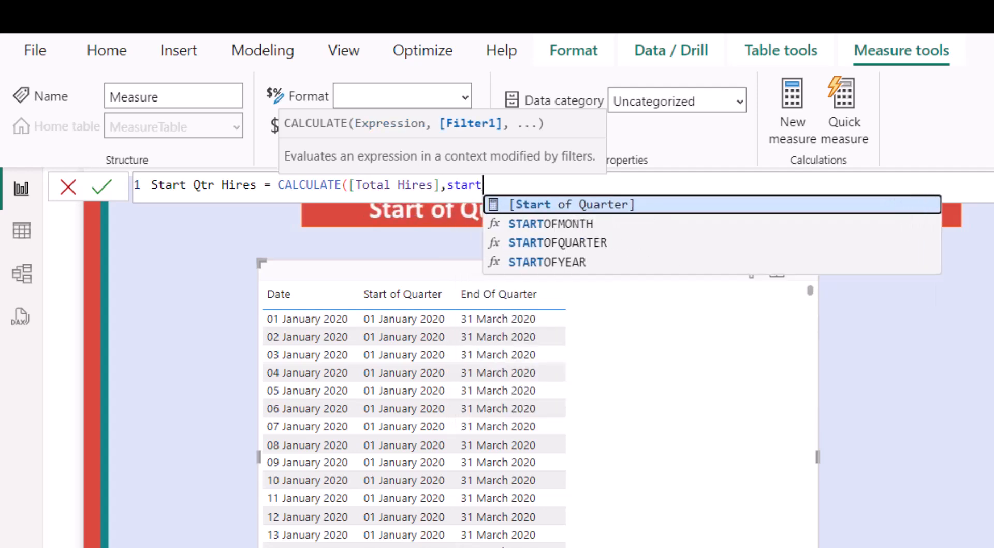
key("Tab")
key("BackSpace")
key("BackSpace")
key("BackSpace")
key("BackSpace")
key("BackSpace")
key("BackSpace")
key("BackSpace")
key("BackSpace")
key("BackSpace")
key("BackSpace")
key("BackSpace")
key("BackSpace")
key("BackSpace")
key("BackSpace")
key("BackSpace")
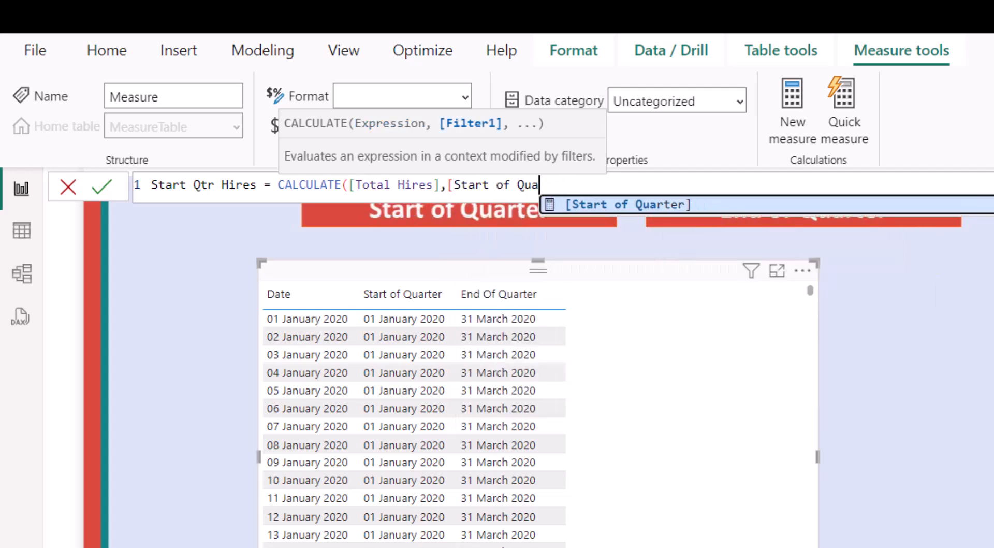
key("BackSpace")
key("BackSpace")
key("BackSpace")
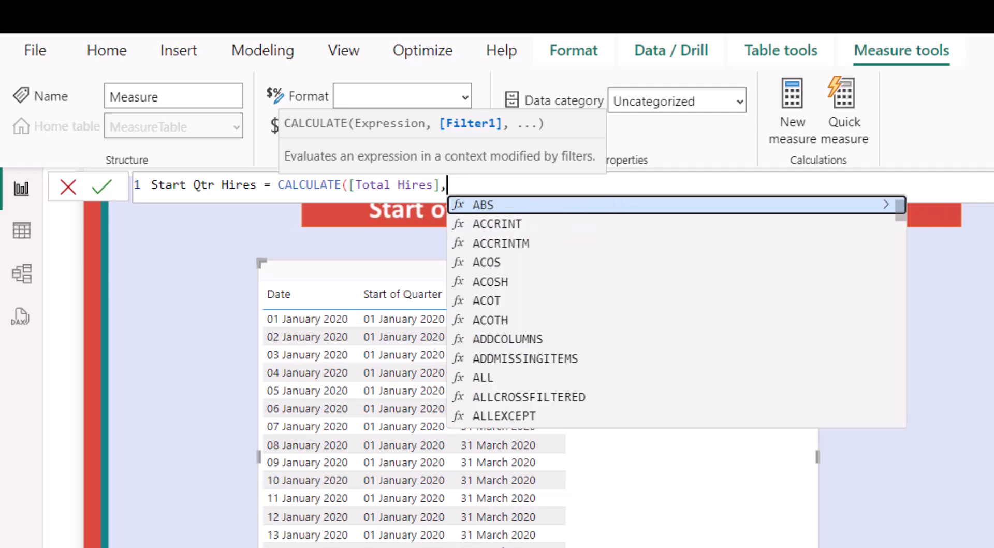
Step: Complete the Start Qtr Hires formula with the filter STARTOFQUARTER('Calendar'[Date]) and commit the measure
type("sta")
key("Down")
key("Down")
key("Down")
key("Down")
key("Tab")
type("calen")
key("Down")
key("Tab")
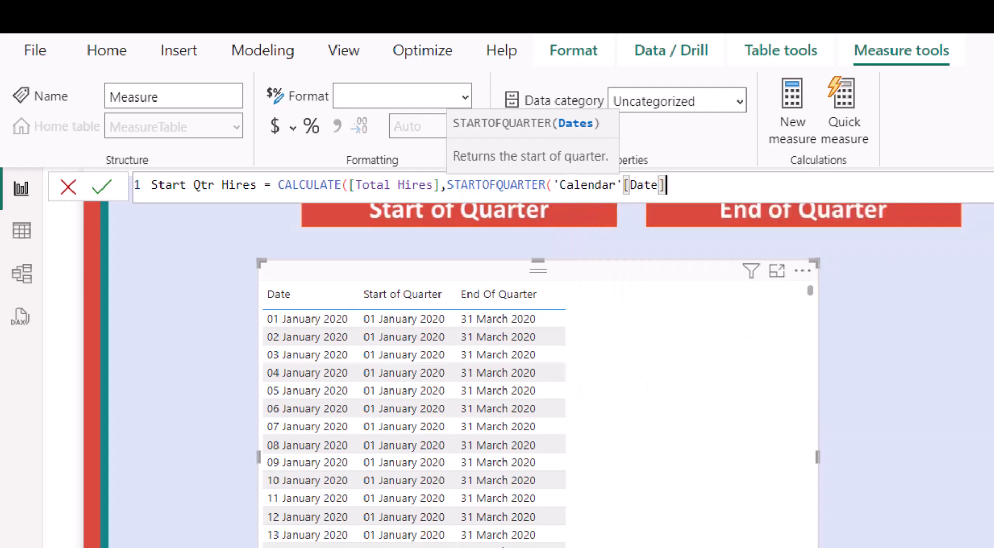
type("))")
key("Return")
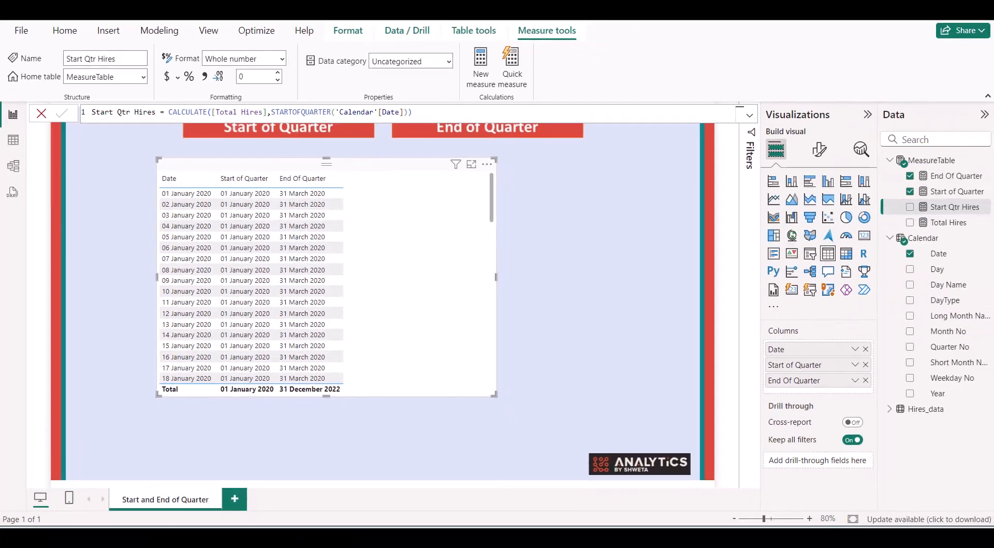
Step: Add the Start Qtr Hires measure to the table and examine its values across the 2020 quarters
left_click_drag(955, 207, 455, 253)
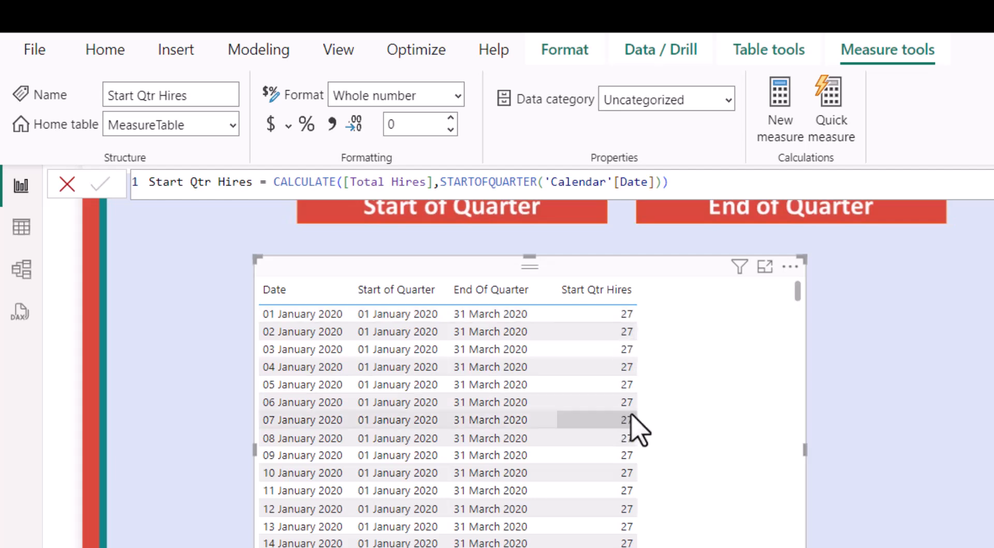
scroll(706, 466, "down", 20)
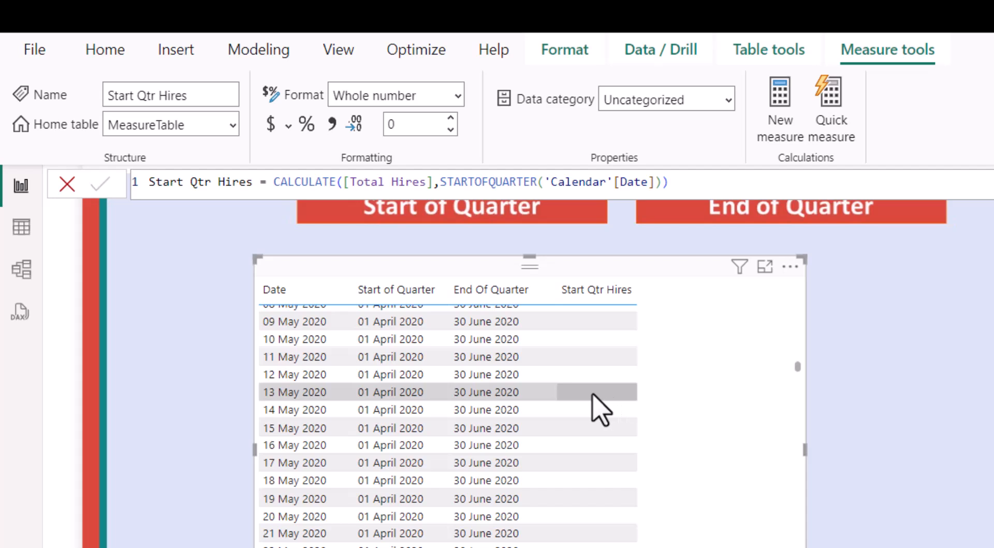
scroll(601, 409, "down", 15)
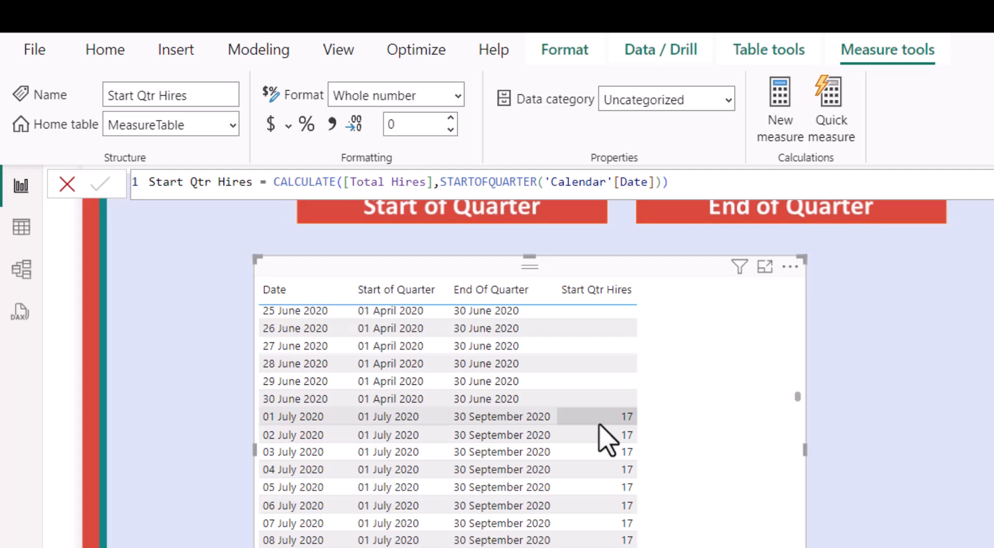
scroll(604, 439, "up", 5)
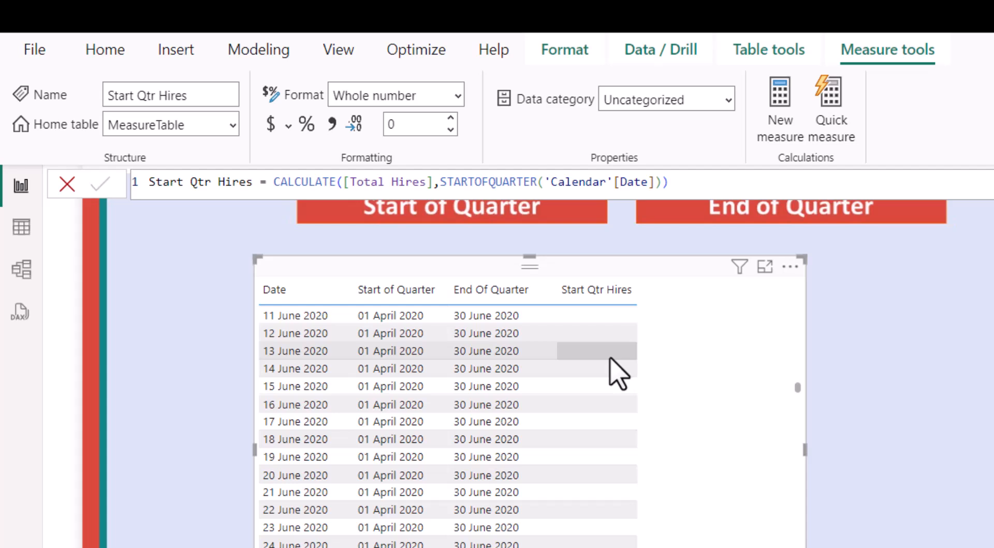
scroll(610, 358, "up", 20)
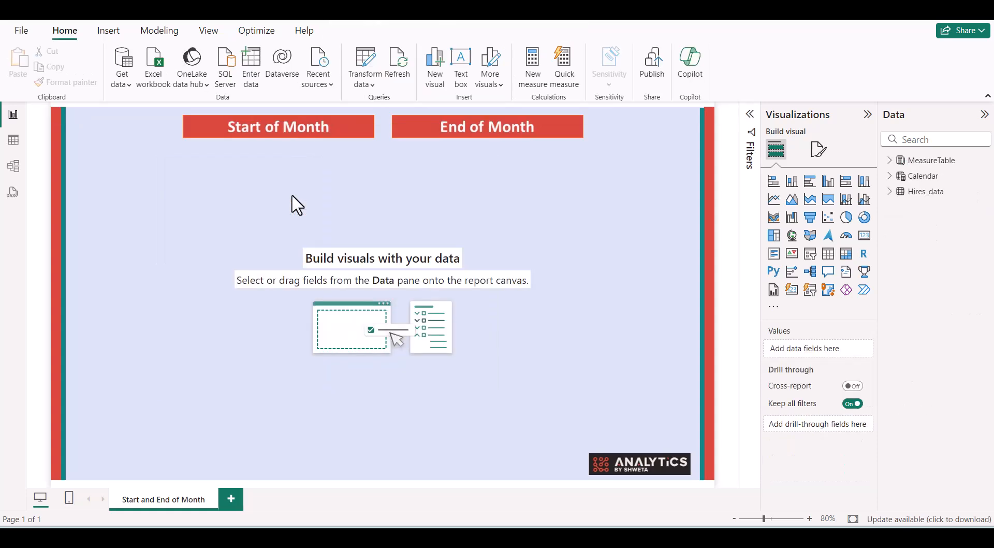
Step: In the Start and End of Month report, add a MeasureTable measure Start of Month = STARTOFMONTH('Calendar'[Date])
right_click(904, 160)
left_click(843, 179)
type("Start ")
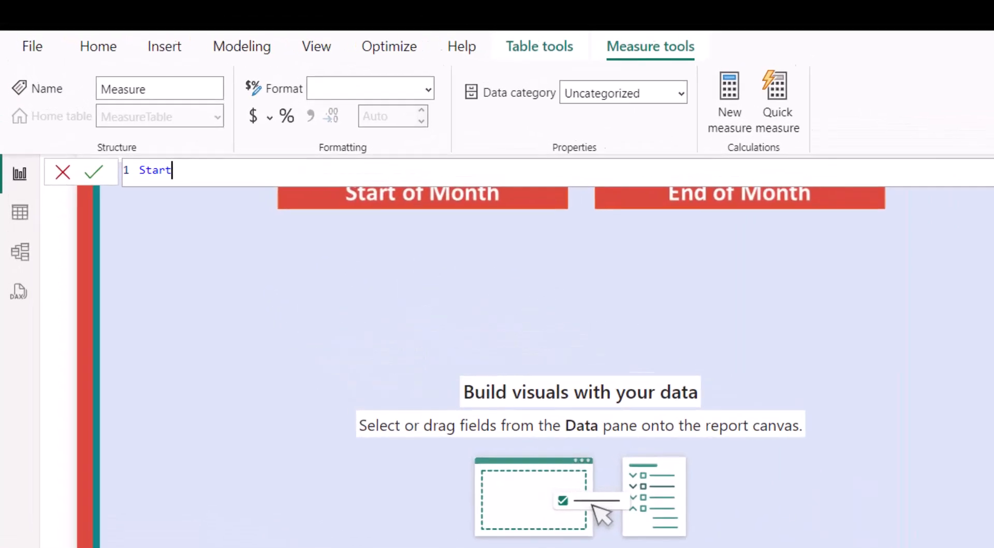
type("of Mo")
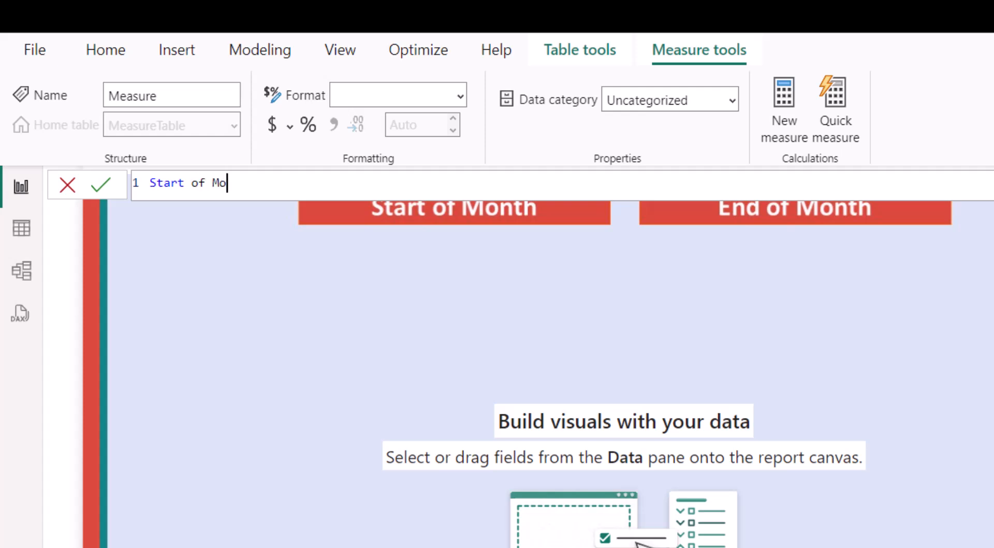
type("nth = sta")
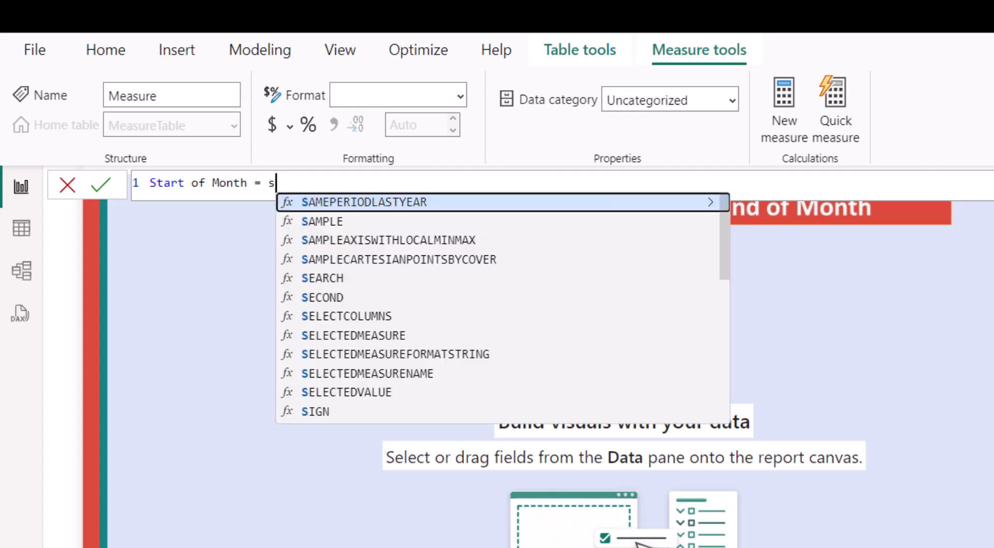
key("Tab")
type("calen")
key("Down")
key("Tab")
type(")")
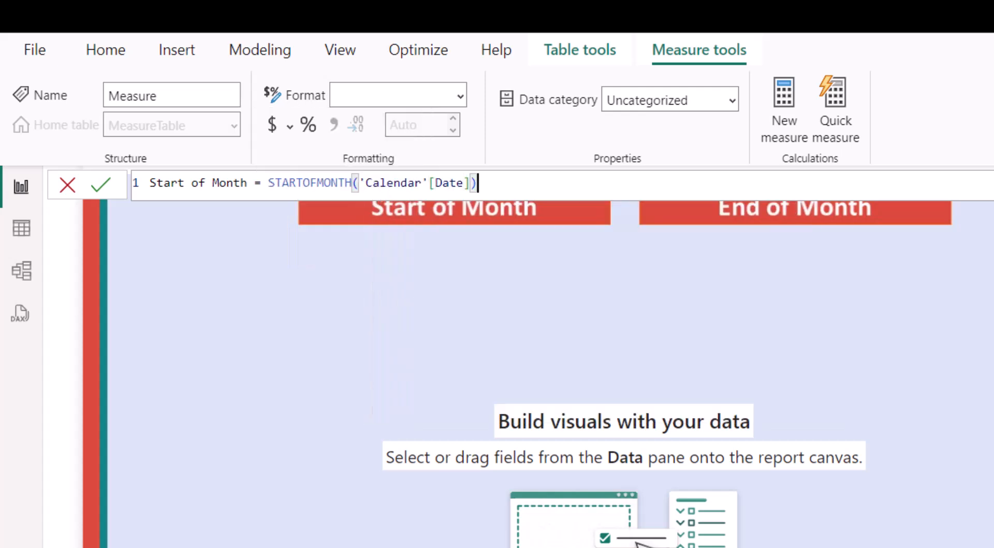
key("Return")
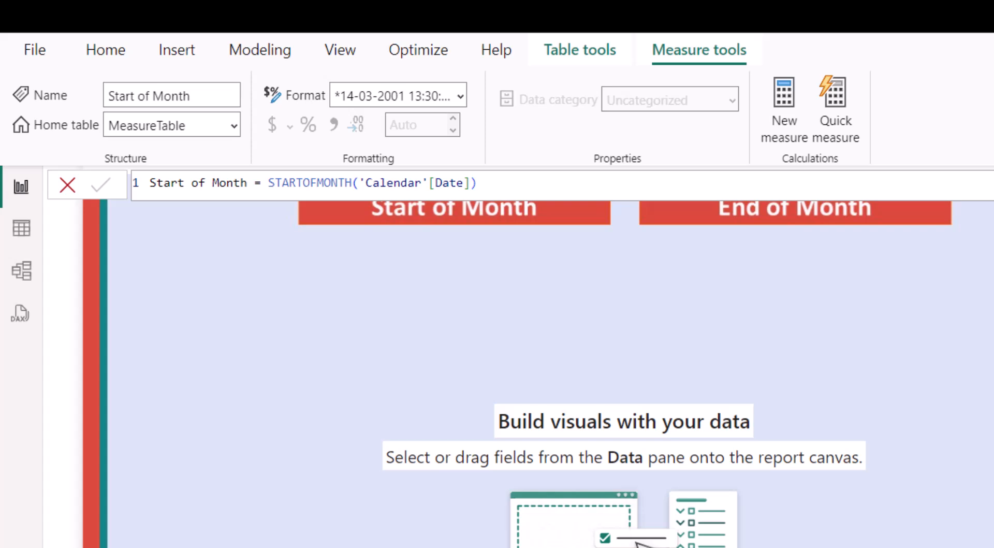
Step: Add a measure to MeasureTable defined as ENd Of Month = ENDOFMONTH('Calendar'[Date])
left_click(784, 104)
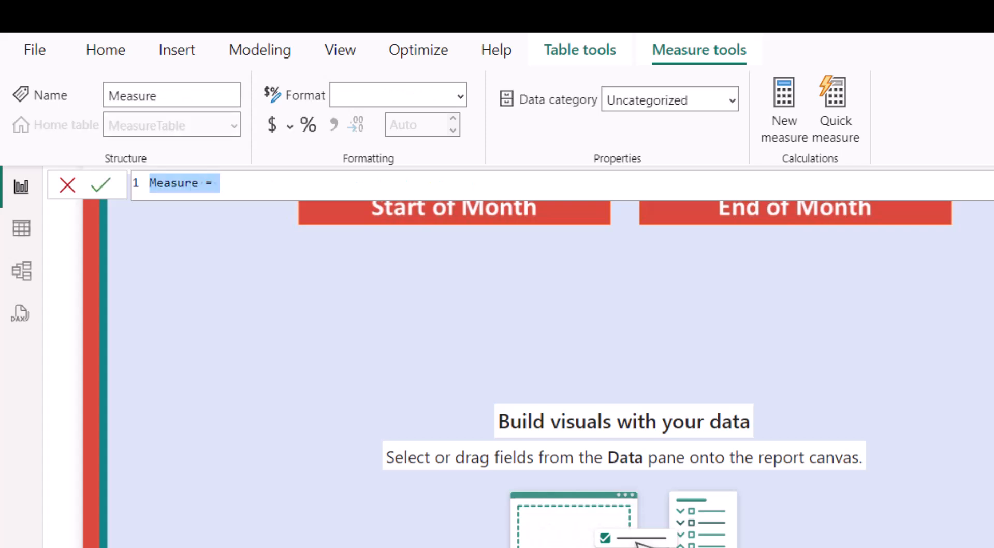
type("ENd Of")
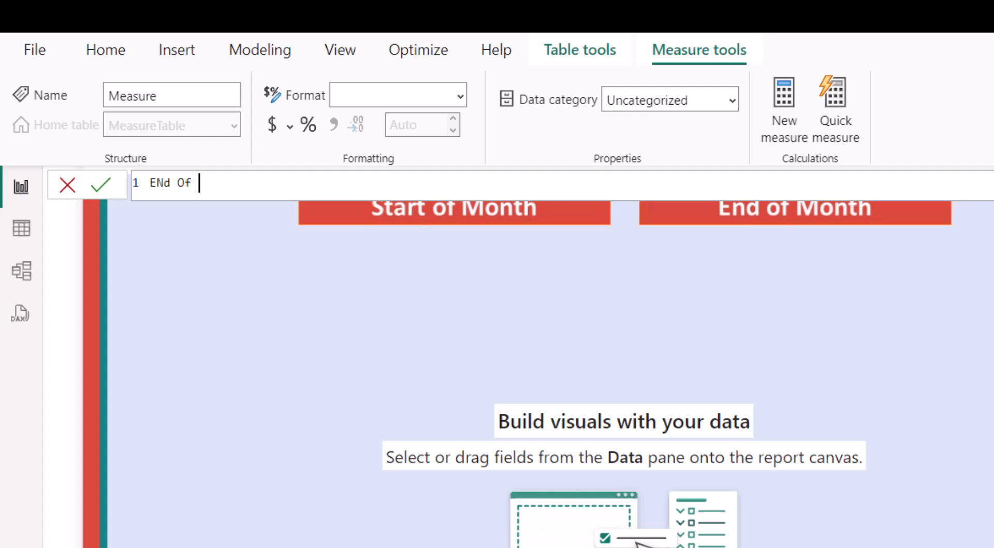
type(" Month = end")
key("Tab")
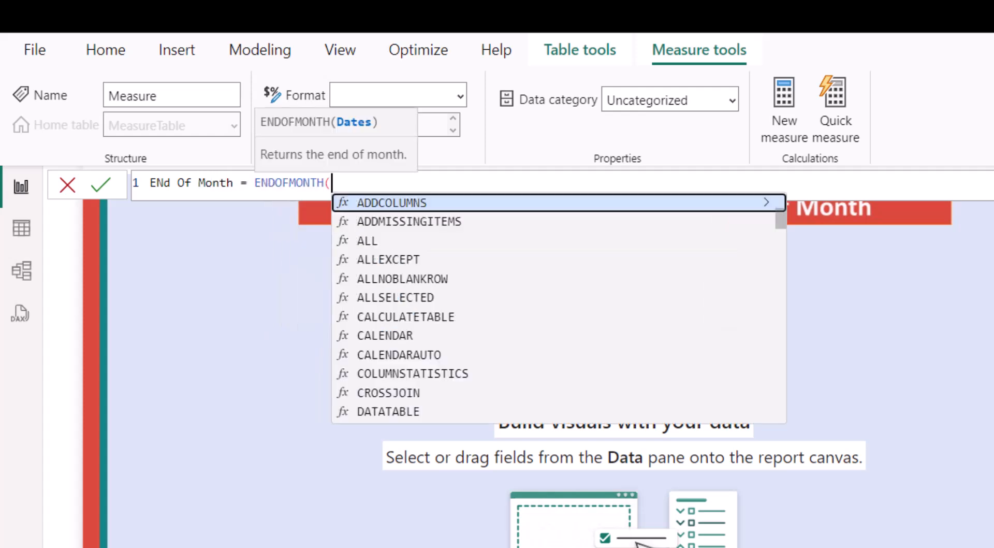
type("calen")
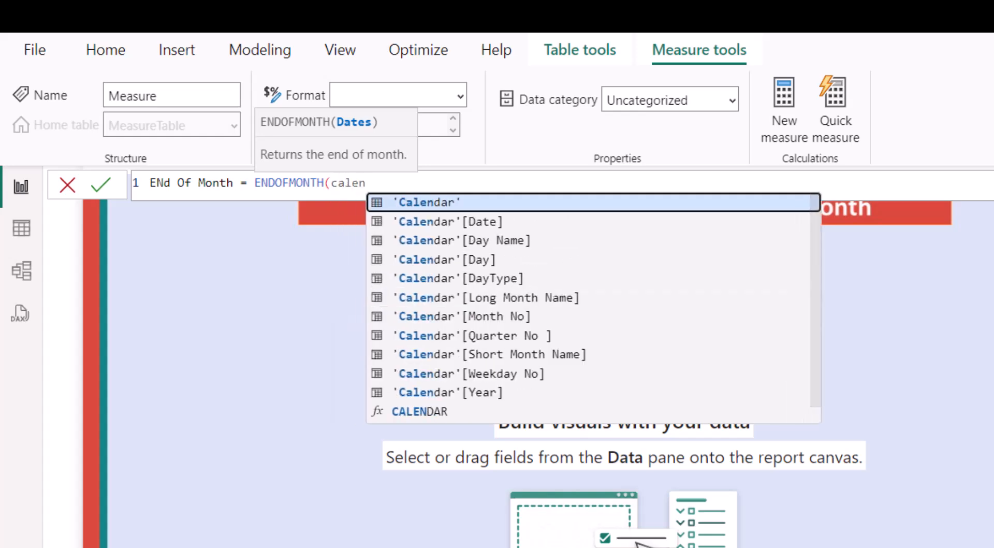
key("Down")
key("Tab")
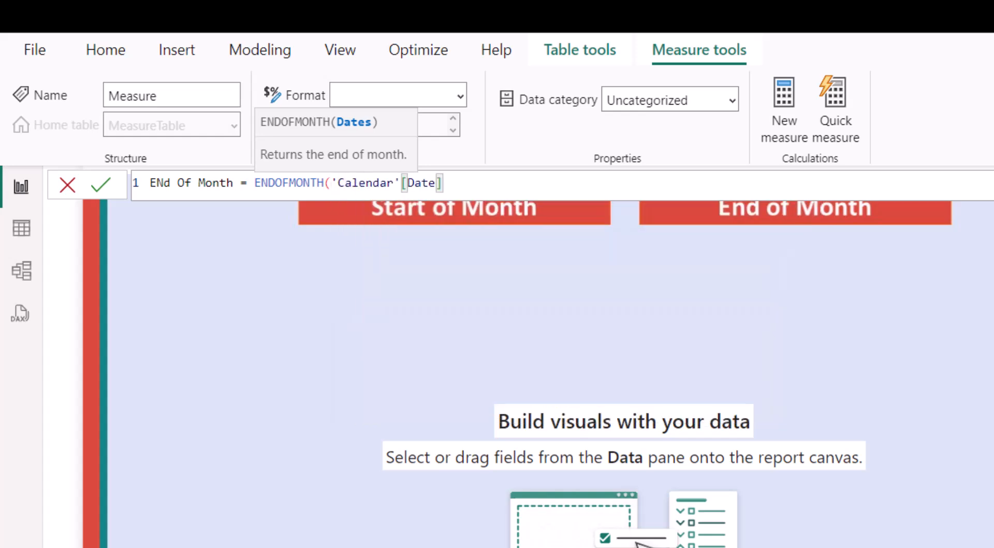
type(")")
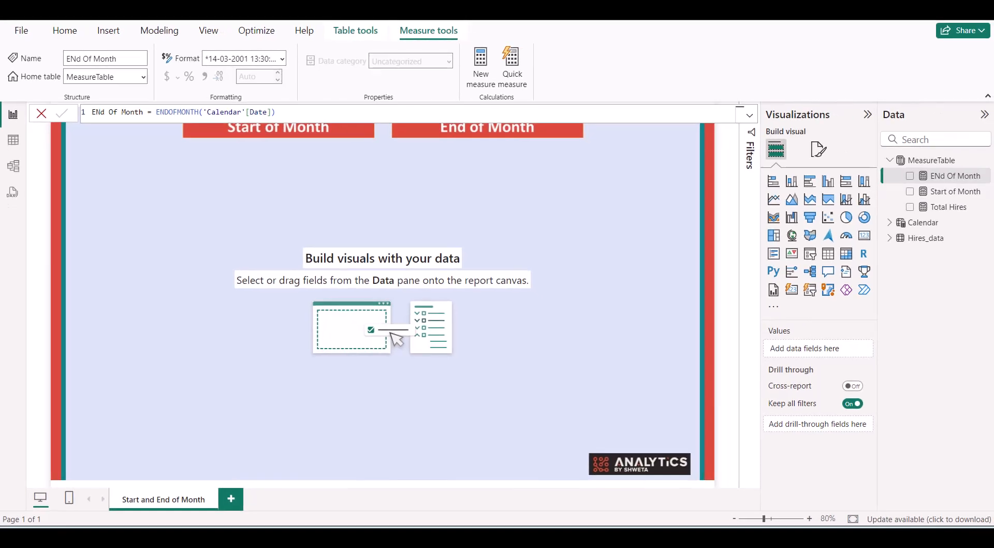
Step: Set the format of the Start of Month and ENd Of Month measures to 14 March 2001 (dd mmmm yyyy)
left_click(937, 193)
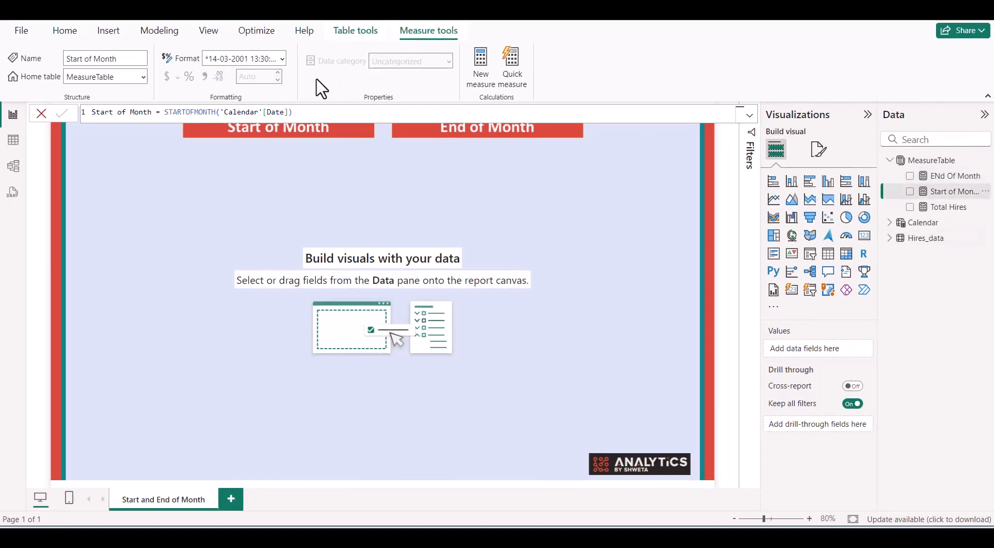
left_click(282, 59)
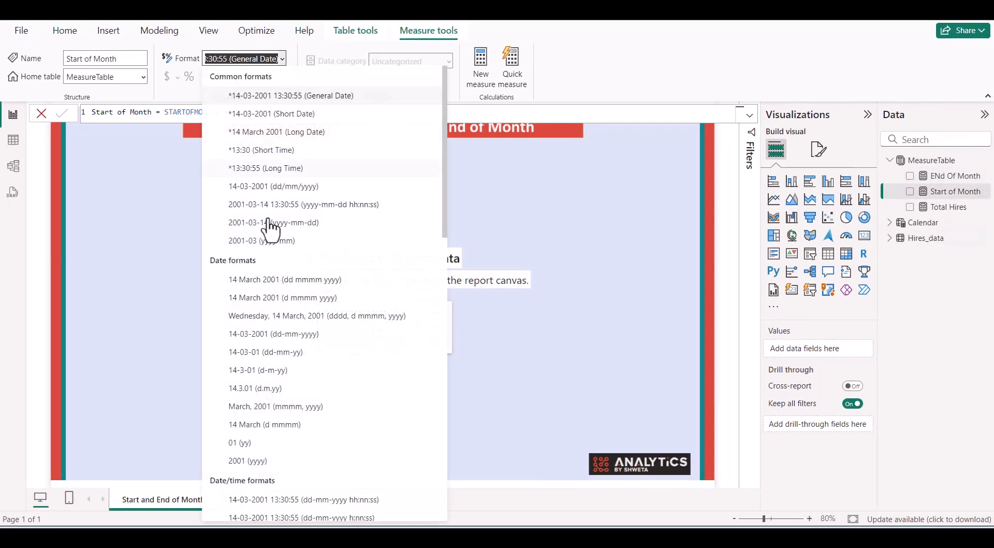
left_click(266, 281)
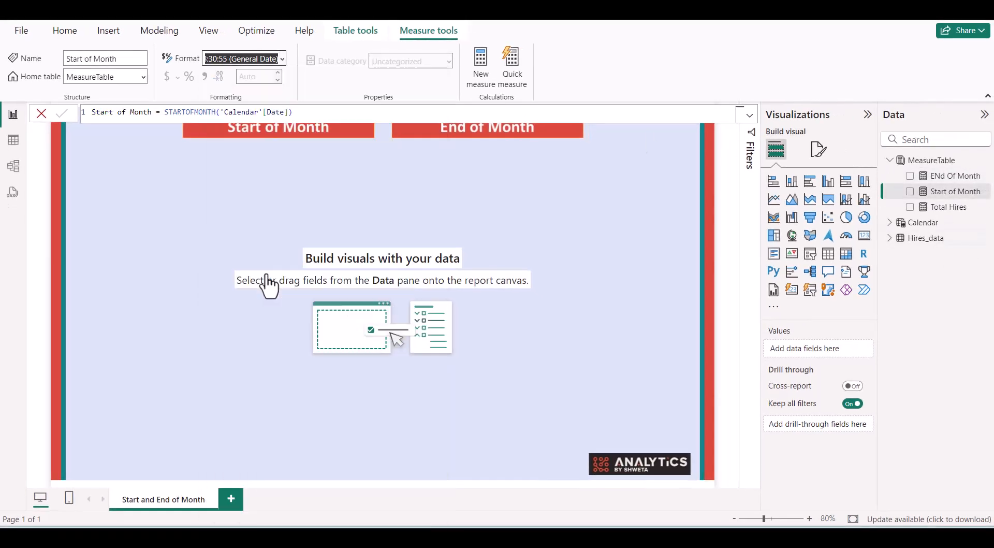
left_click(951, 177)
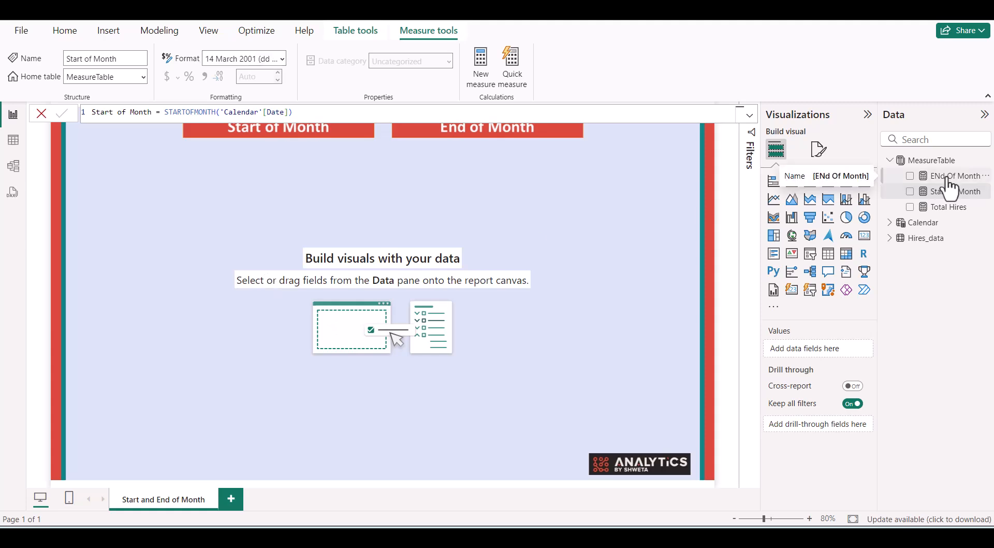
left_click(282, 59)
left_click(257, 283)
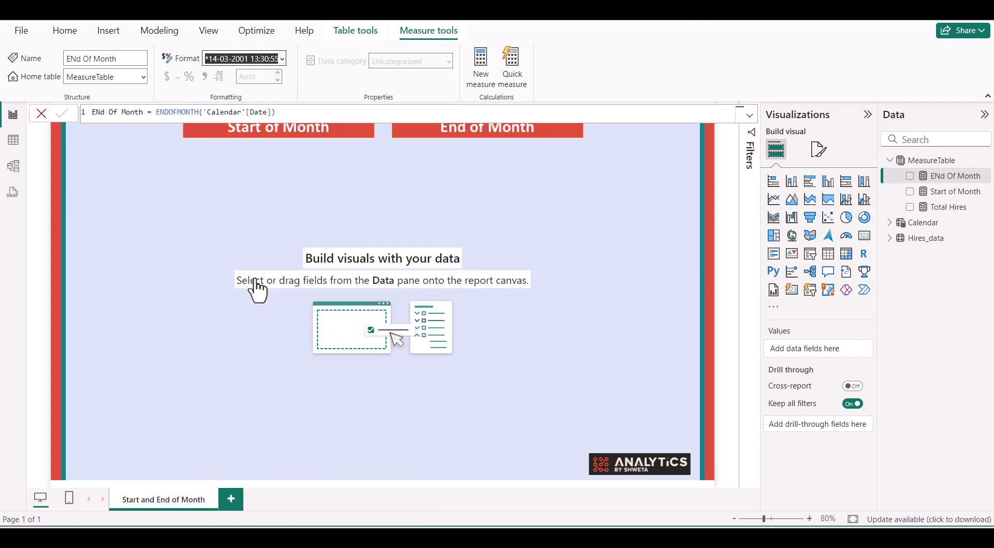
left_click(265, 234)
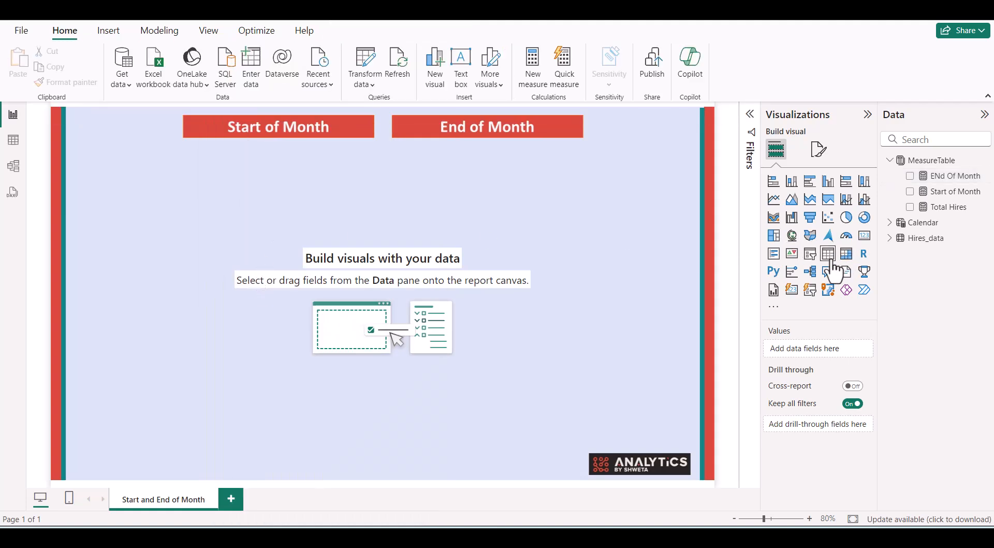